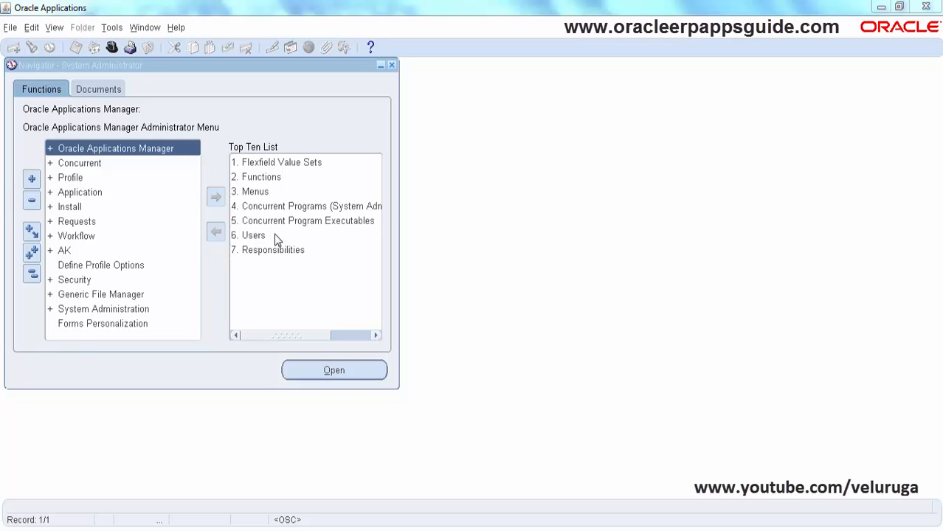
Open the Users form from the System Administrator navigator
click(274, 235)
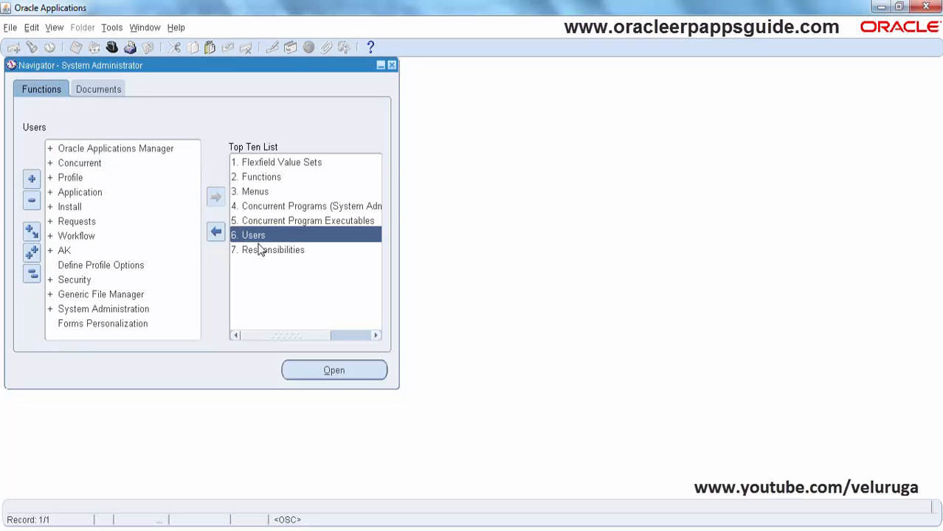
click(259, 250)
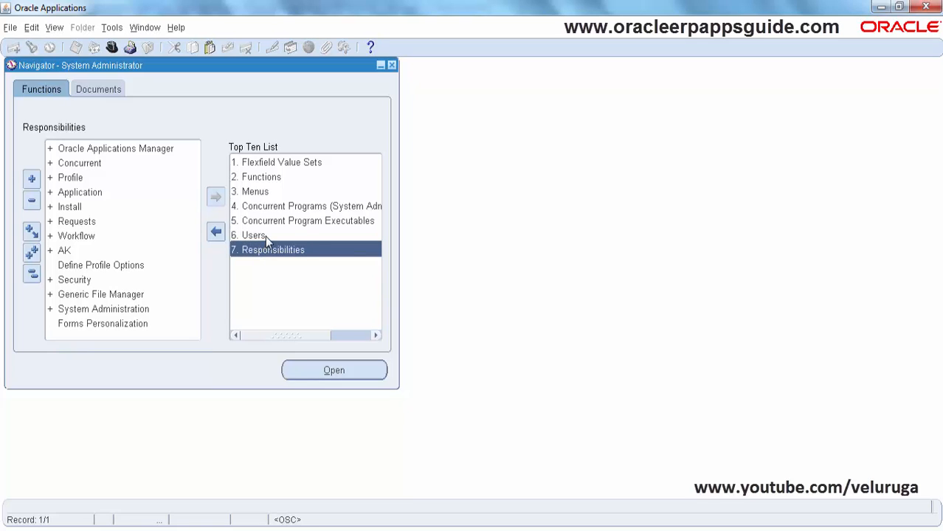
click(265, 236)
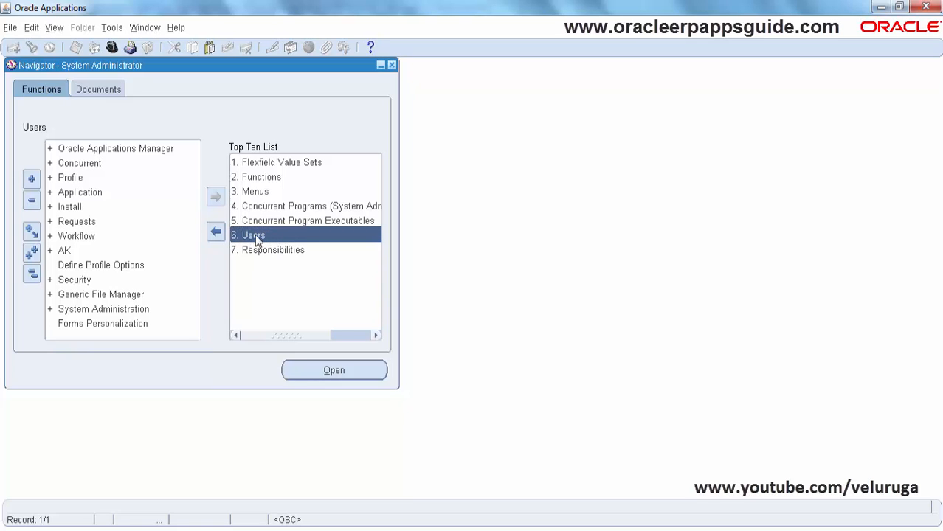
click(271, 251)
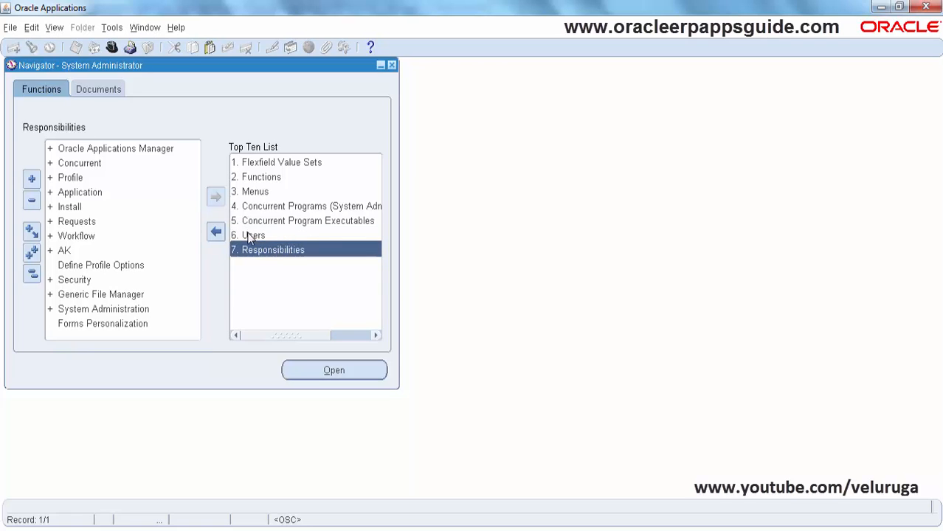
double_click(250, 236)
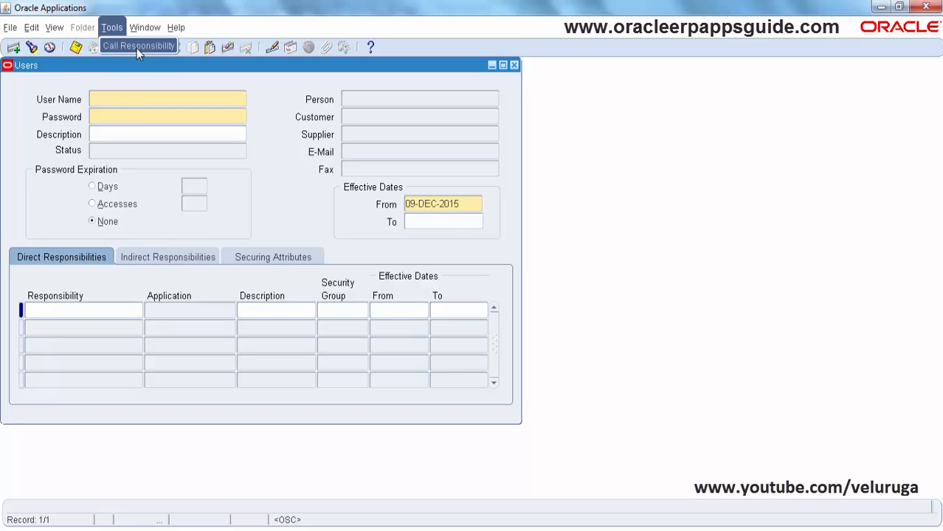
Make the direct responsibilities block active and open the form personalizations for the Users form
click(80, 312)
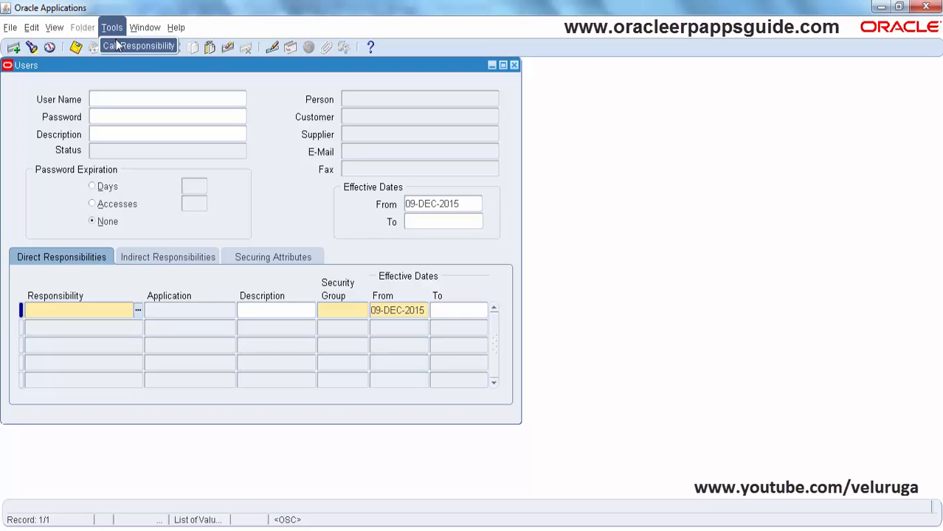
click(175, 27)
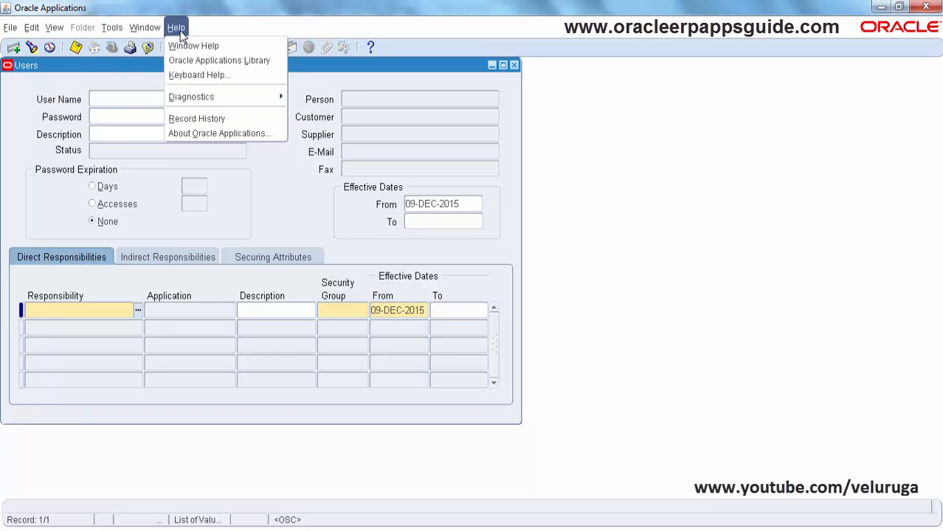
mouse_move(189, 99)
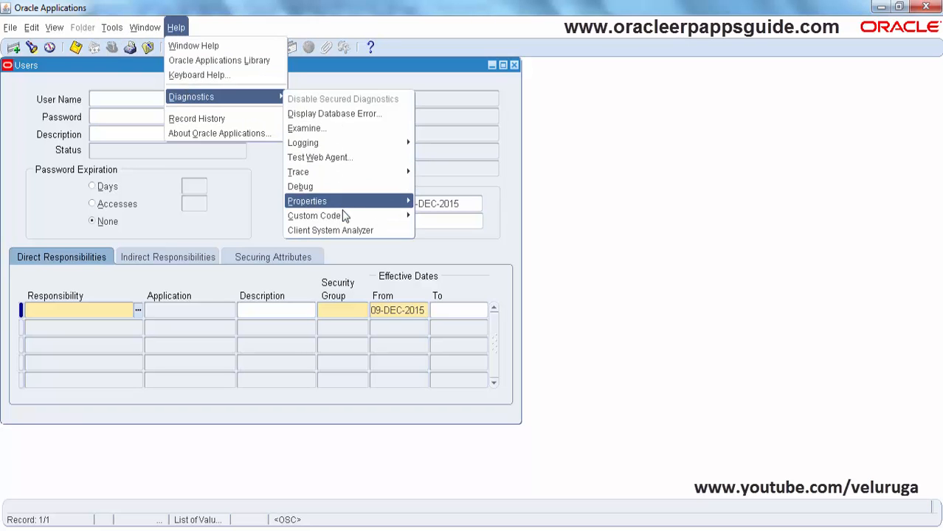
mouse_move(341, 216)
click(451, 276)
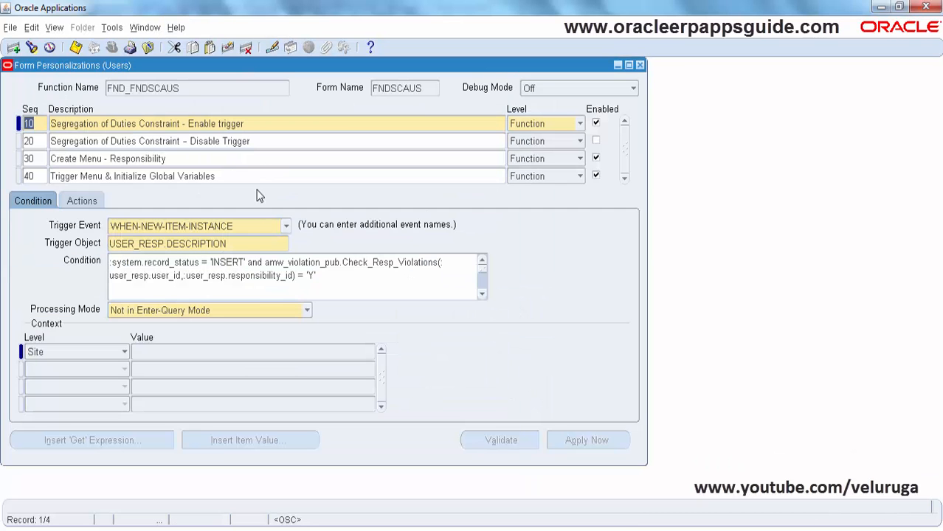
Look through personalization rules 30, Create Menu - Responsibility, and 40, Trigger Menu & Initialize Global Variables
click(222, 161)
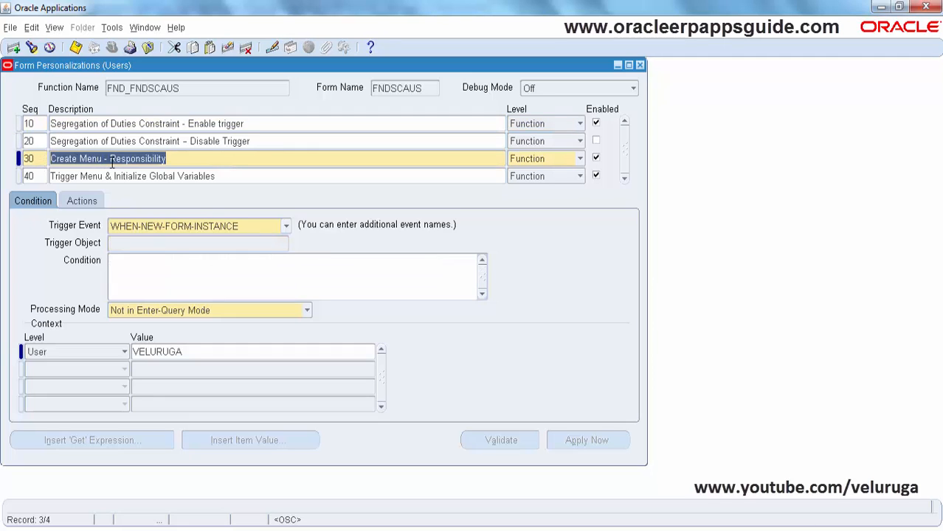
click(28, 163)
key(Down)
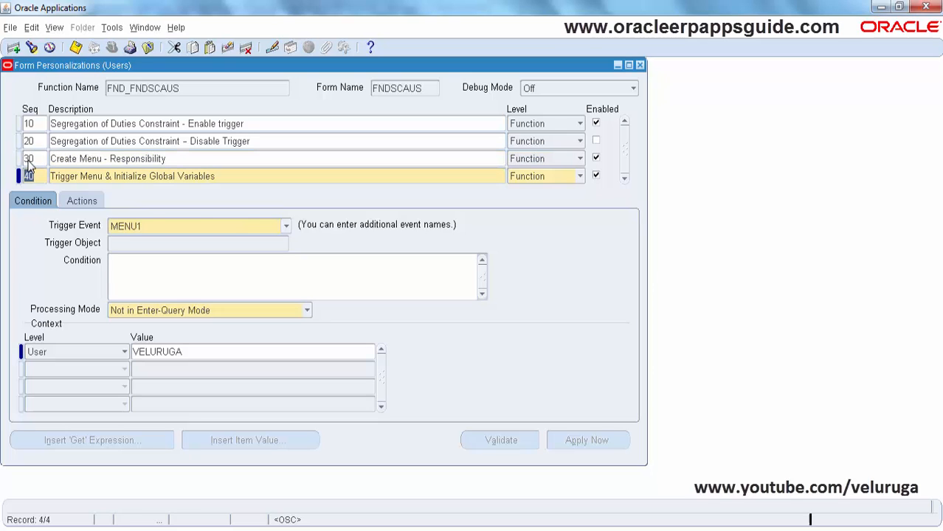
key(Up)
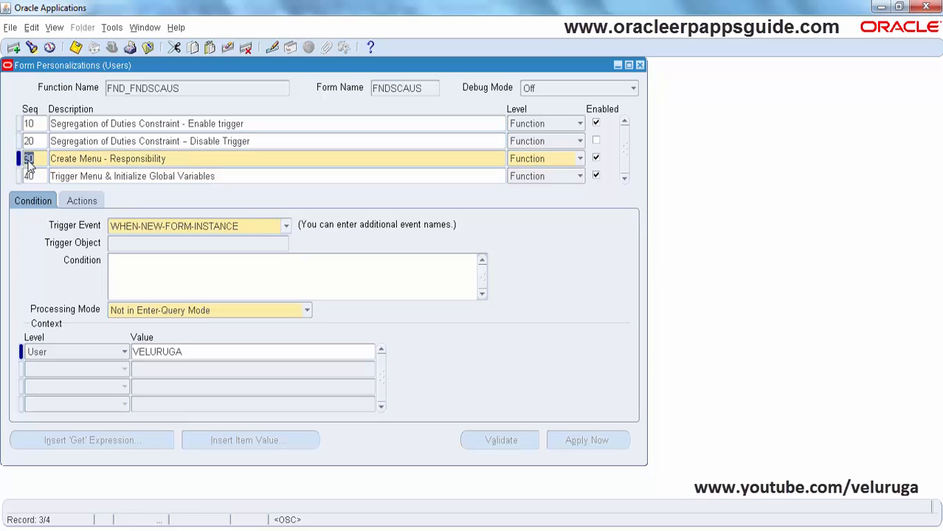
click(92, 165)
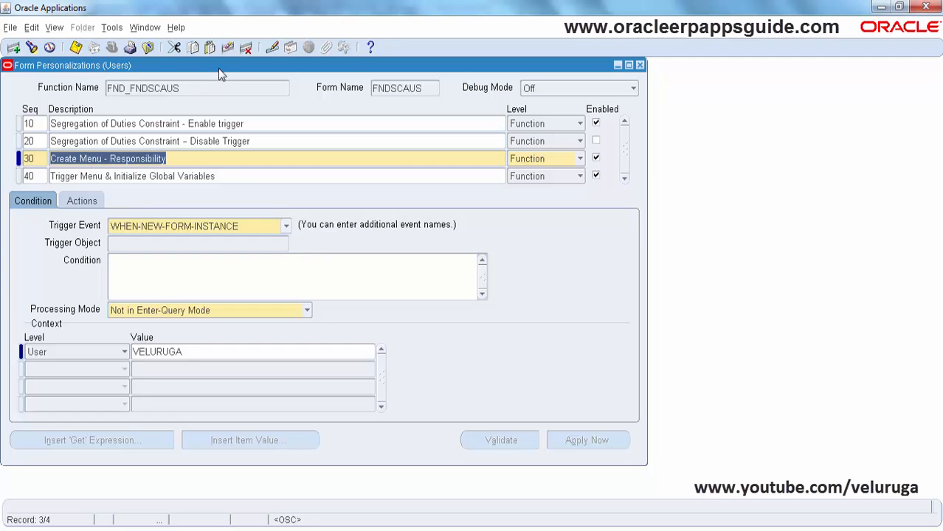
Move the Form Personalizations window aside and check the availability of Call Responsibility from the User Name field
drag(219, 68, 445, 79)
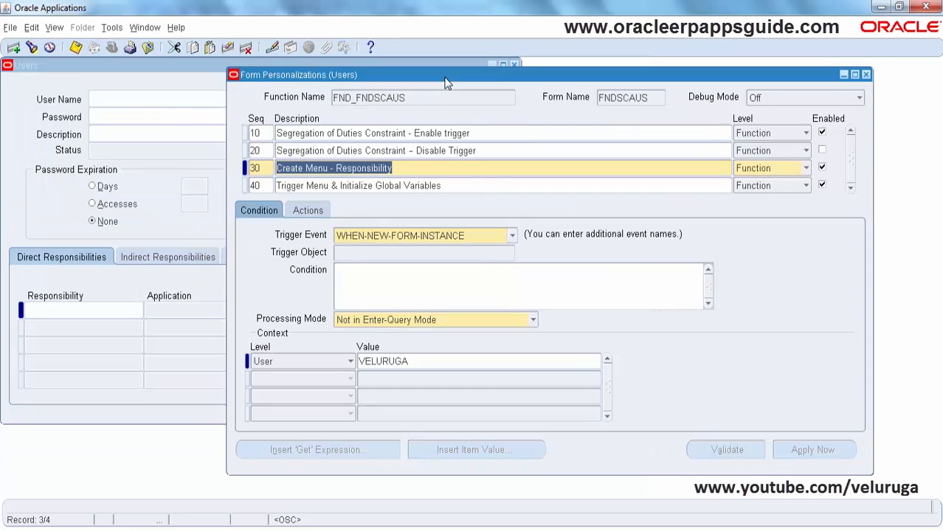
click(140, 102)
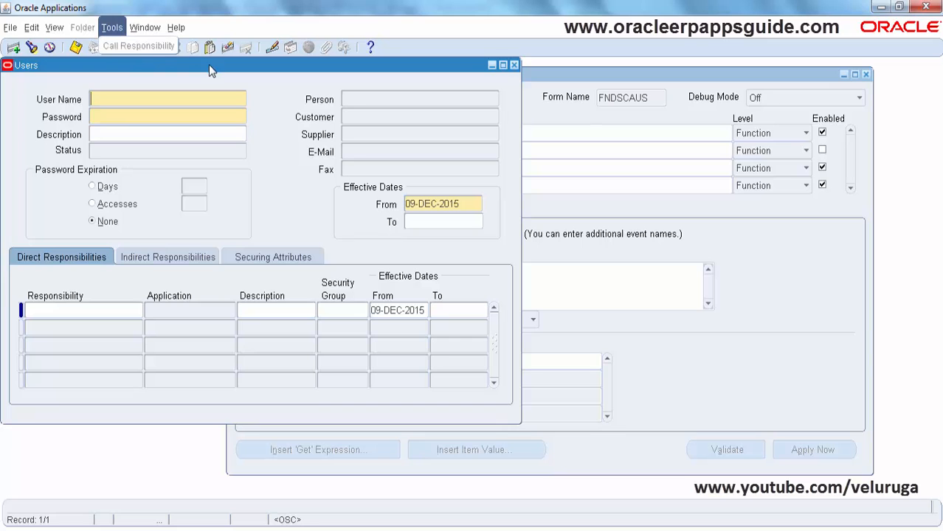
double_click(544, 76)
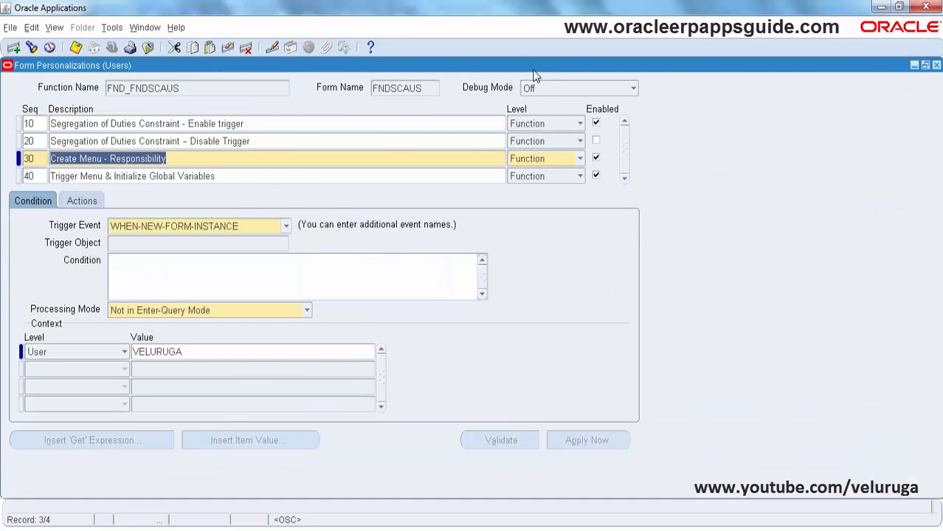
double_click(535, 67)
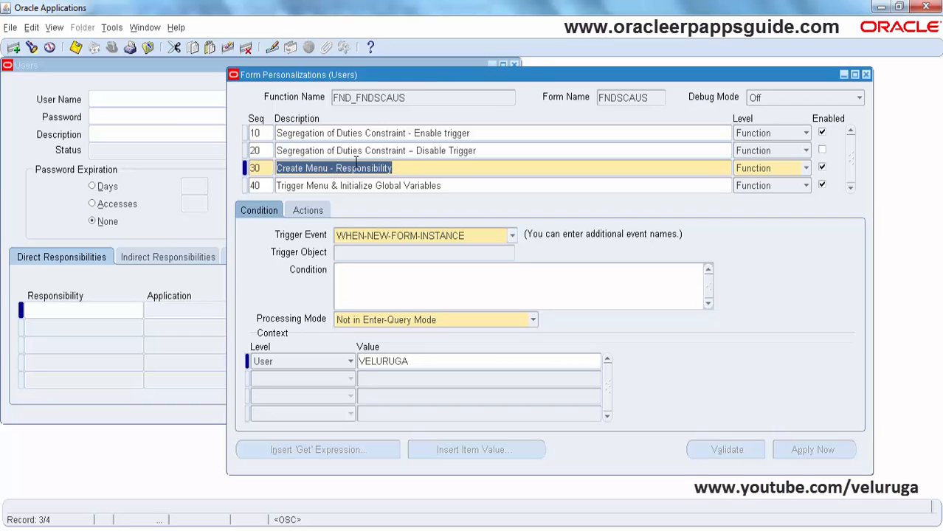
Review the Create Menu - Responsibility rule's trigger event and context, plus its menu action's entry, label and enabled block
click(359, 233)
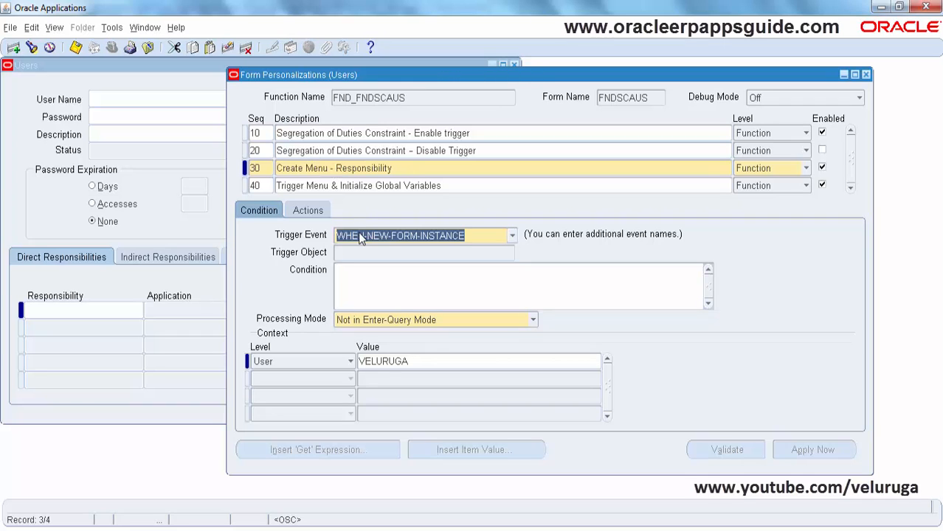
click(404, 366)
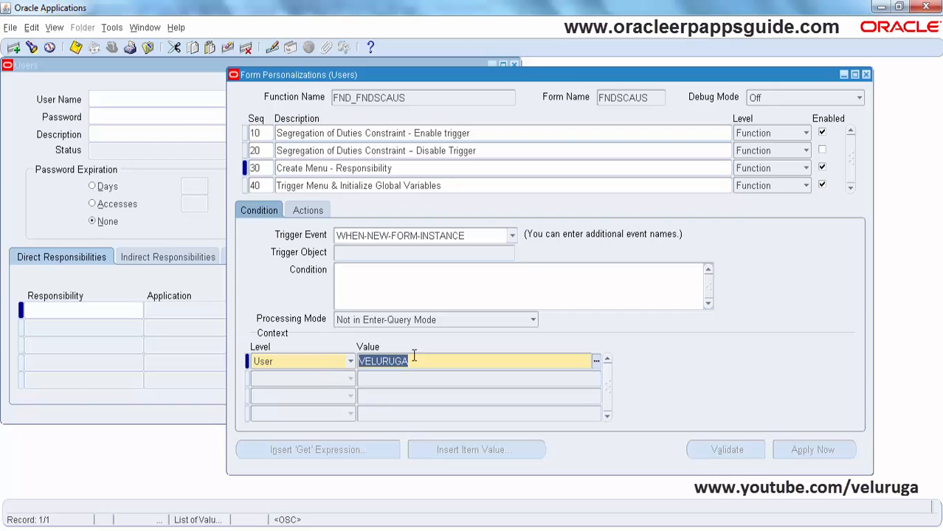
click(315, 222)
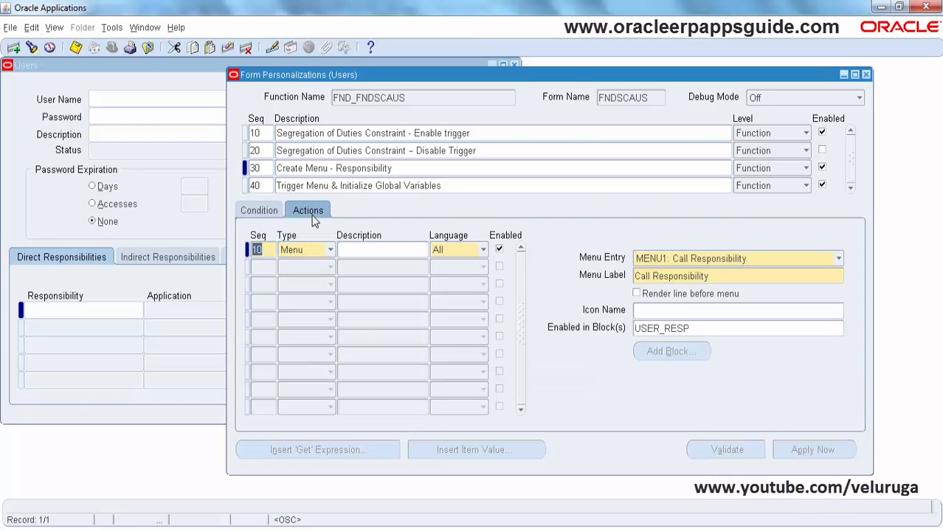
click(330, 253)
click(330, 253)
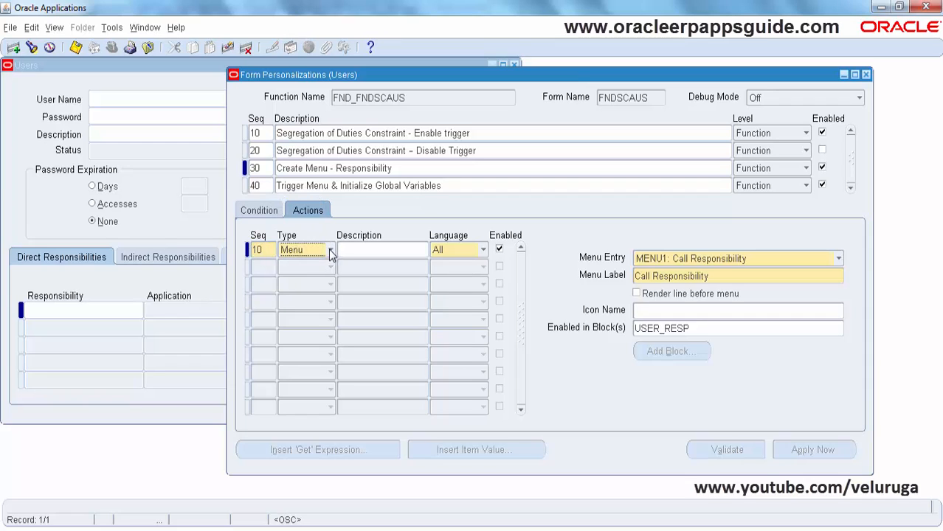
click(661, 265)
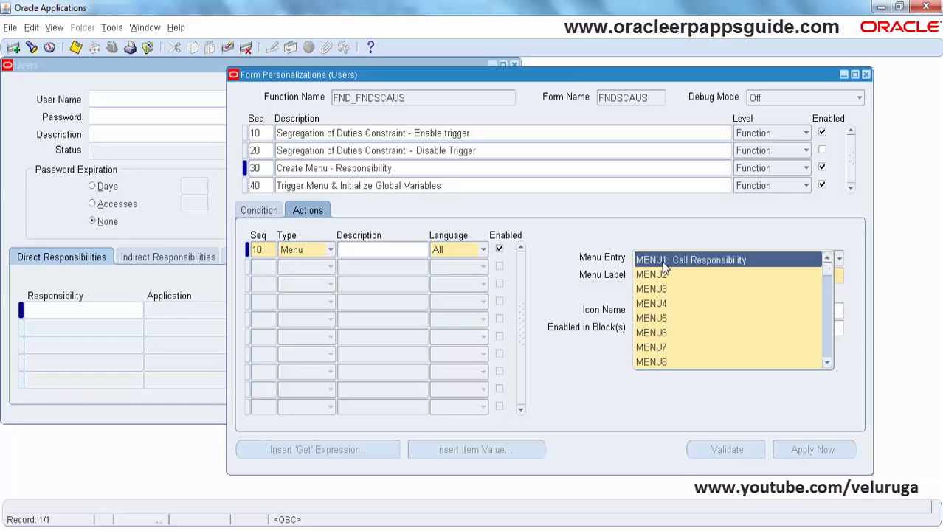
click(664, 262)
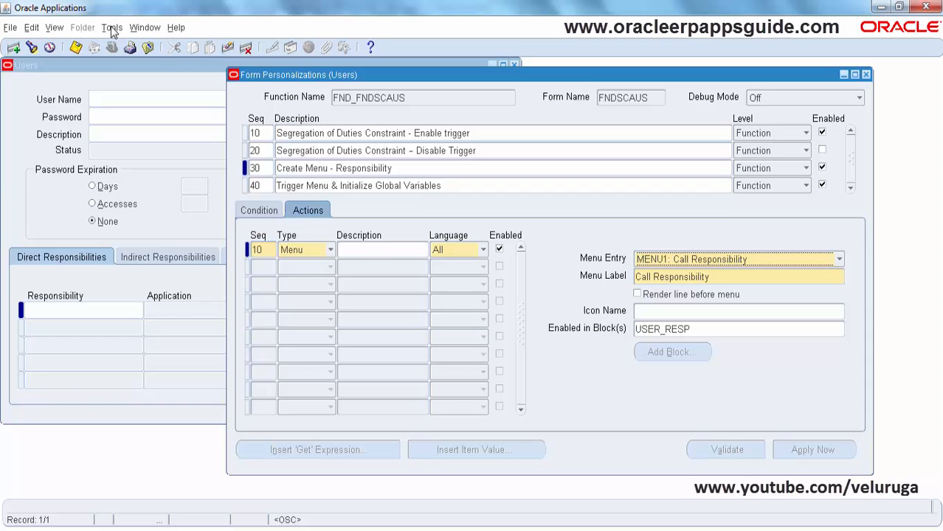
click(683, 277)
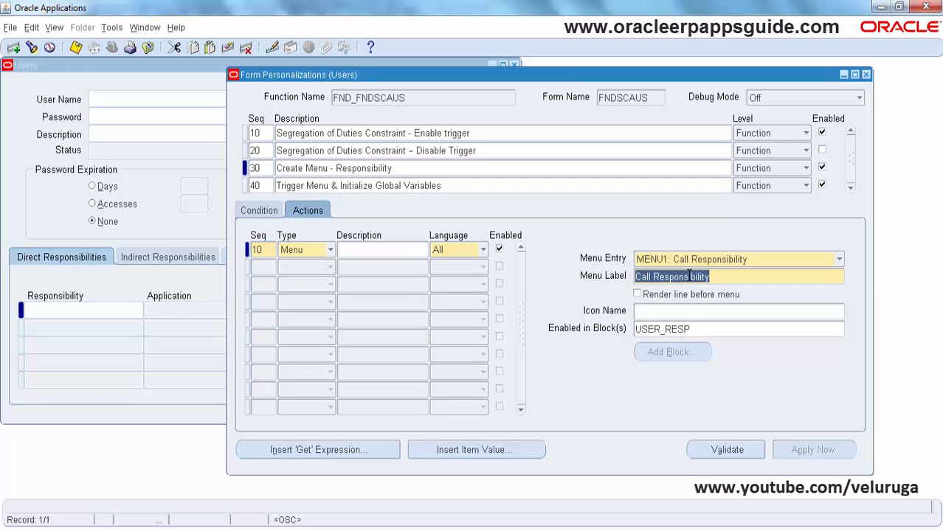
click(639, 328)
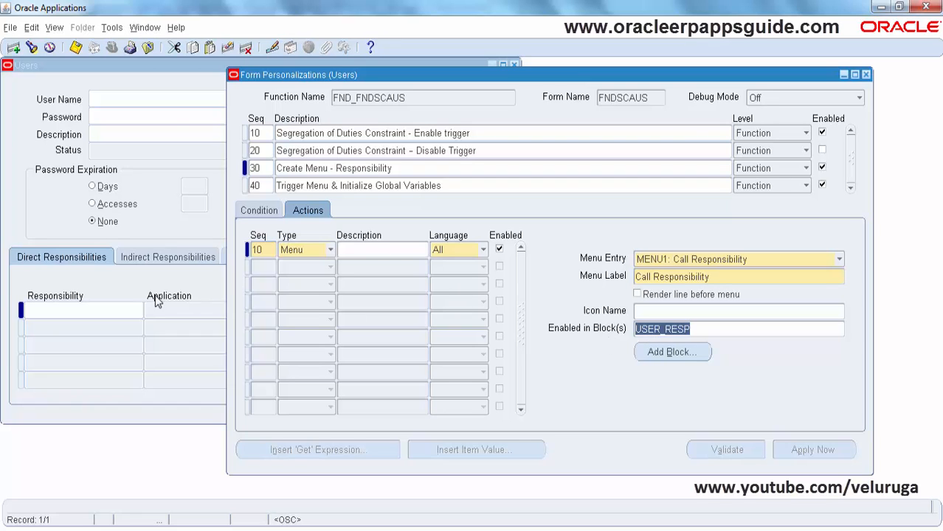
Examine the block name behind the Responsibility field in the Users form and compare Call Responsibility's availability from the User Name field
click(118, 310)
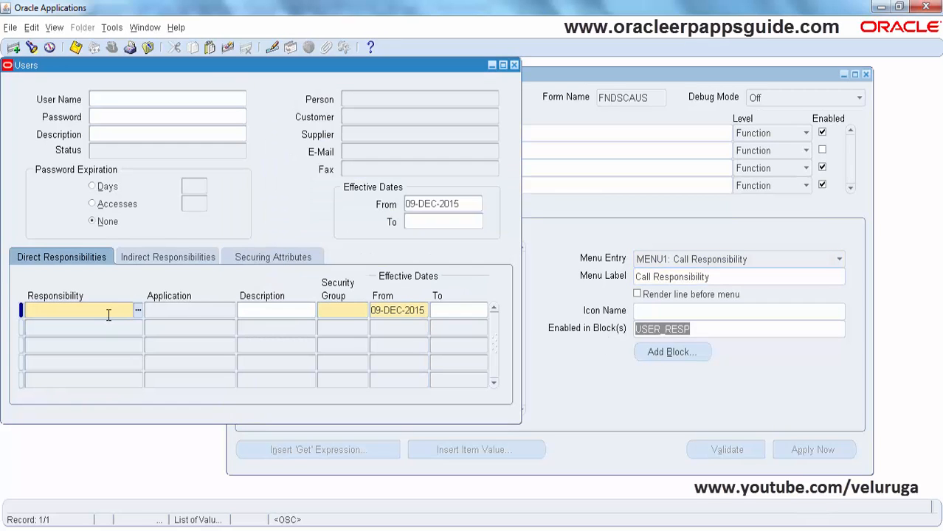
click(175, 28)
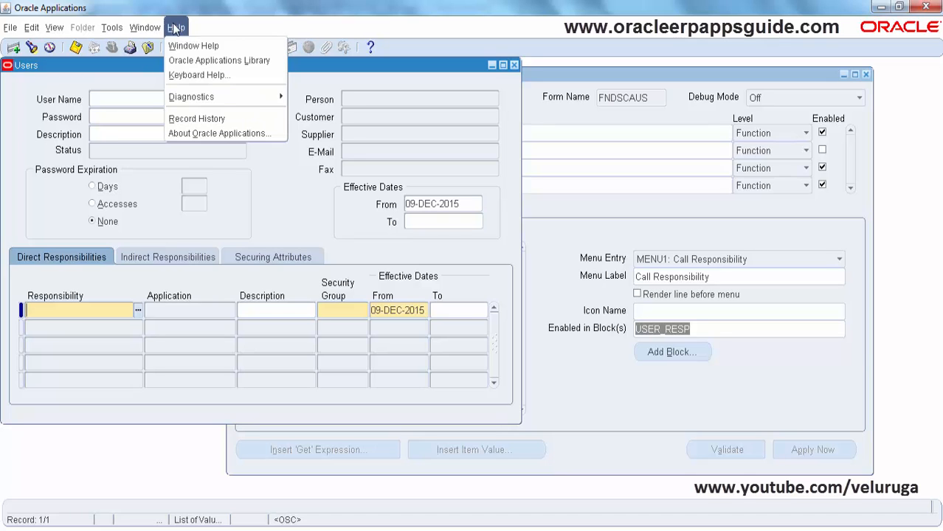
mouse_move(214, 96)
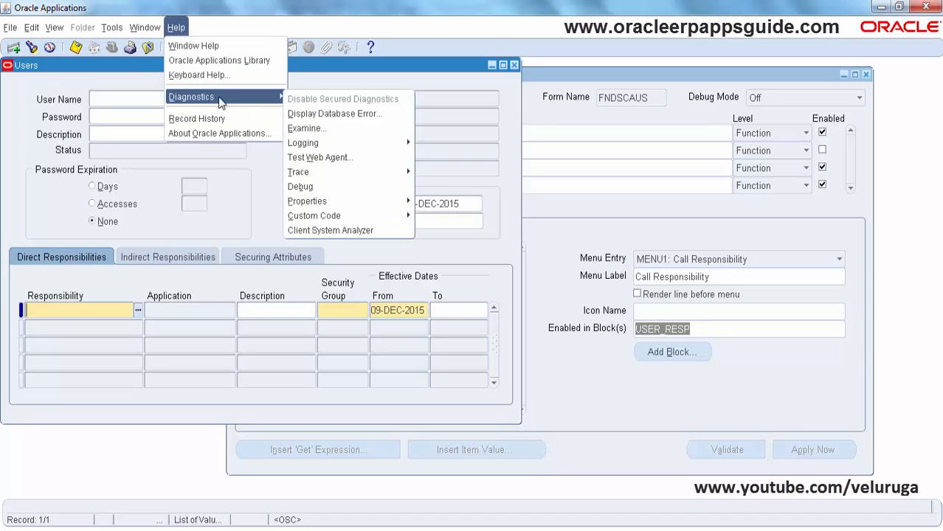
click(307, 129)
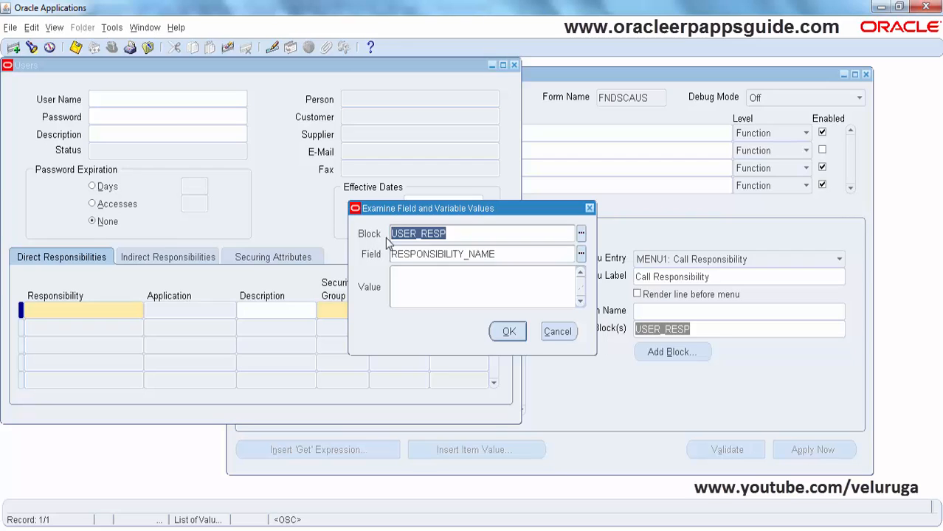
click(555, 332)
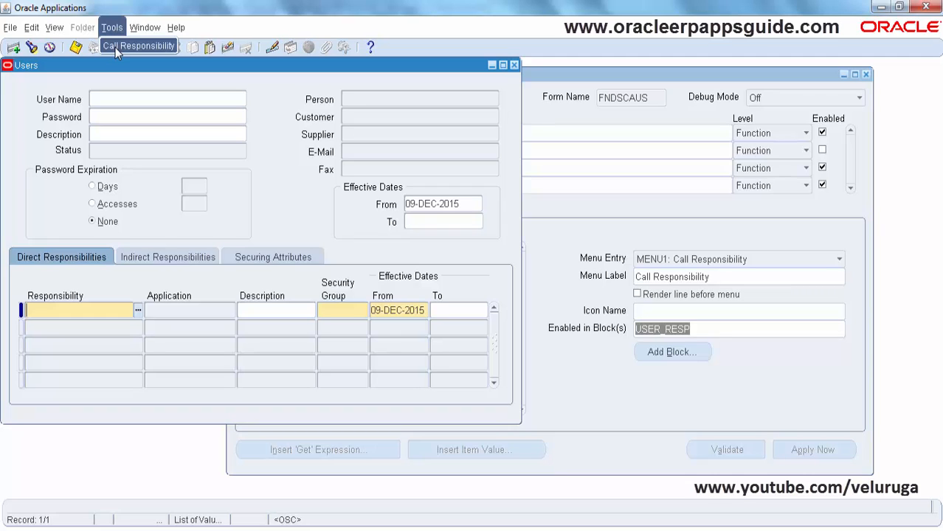
click(109, 97)
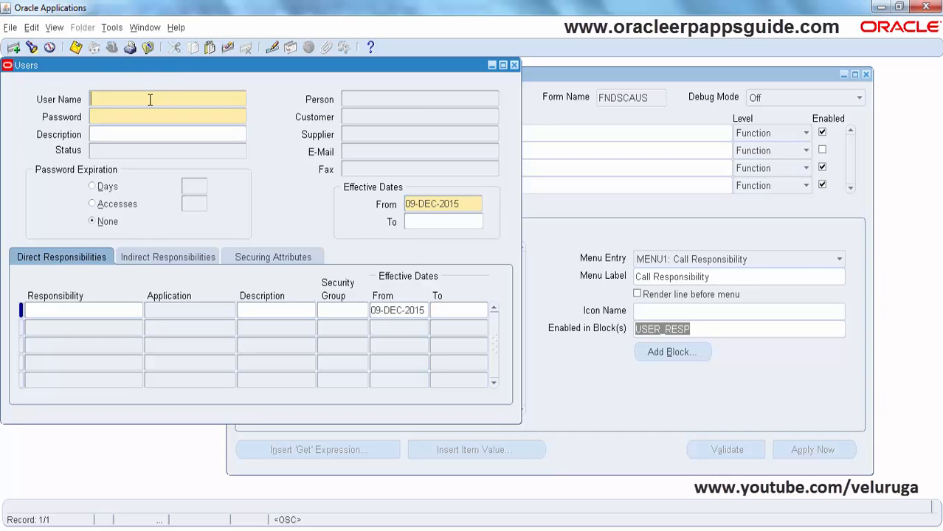
Recheck the condition settings of the Create Menu - Responsibility rule and select the Trigger Menu & Initialize Global Variables rule
click(545, 77)
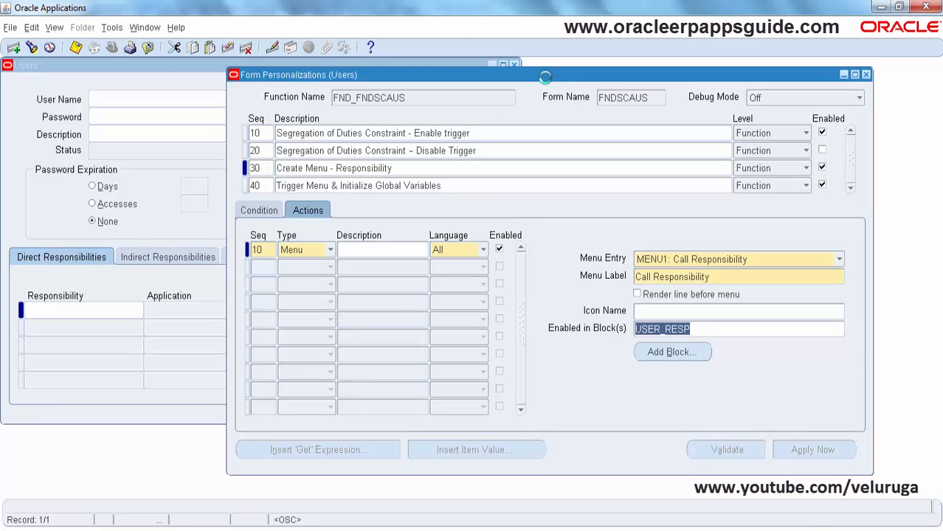
click(272, 211)
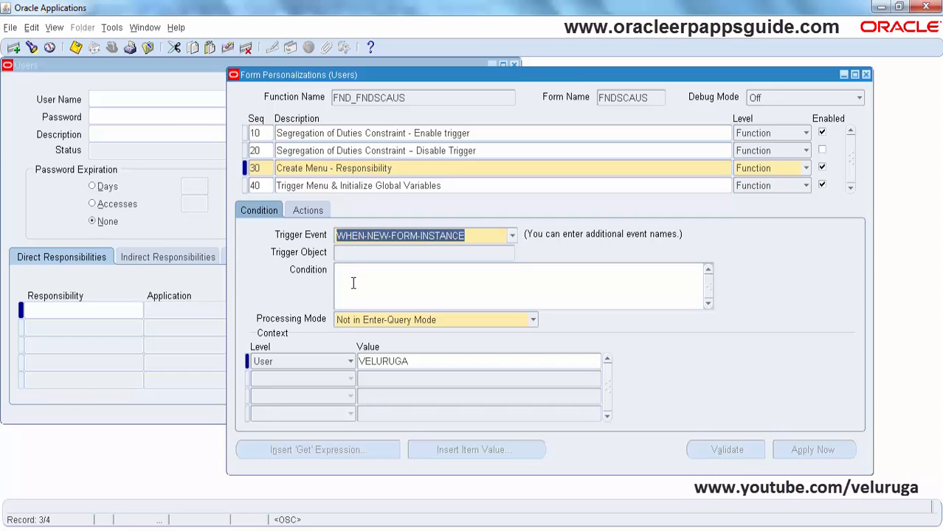
click(354, 284)
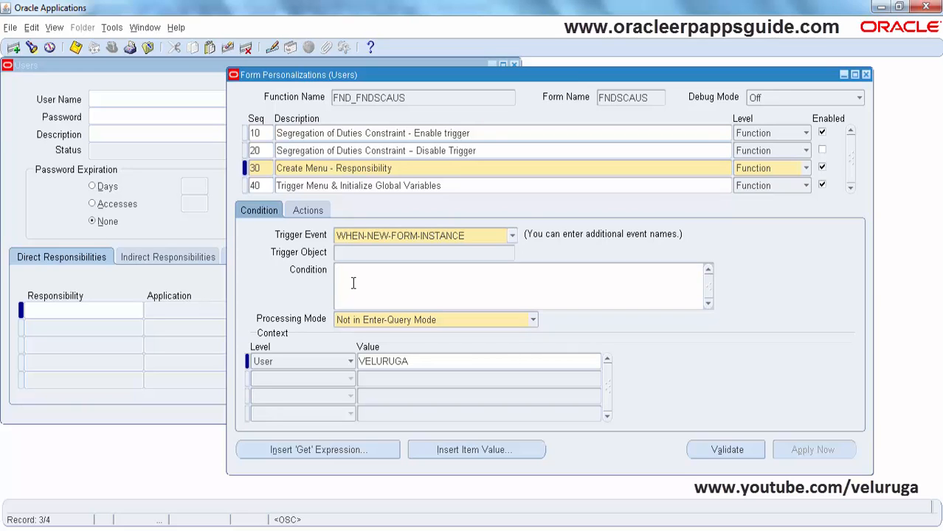
click(341, 189)
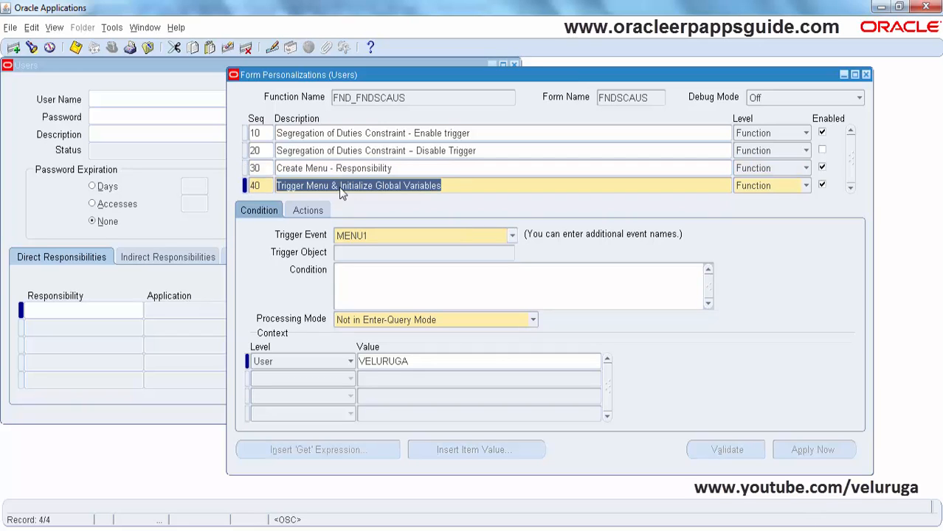
Review the trigger event, condition and user context of the Trigger Menu & Initialize Global Variables rule
double_click(384, 235)
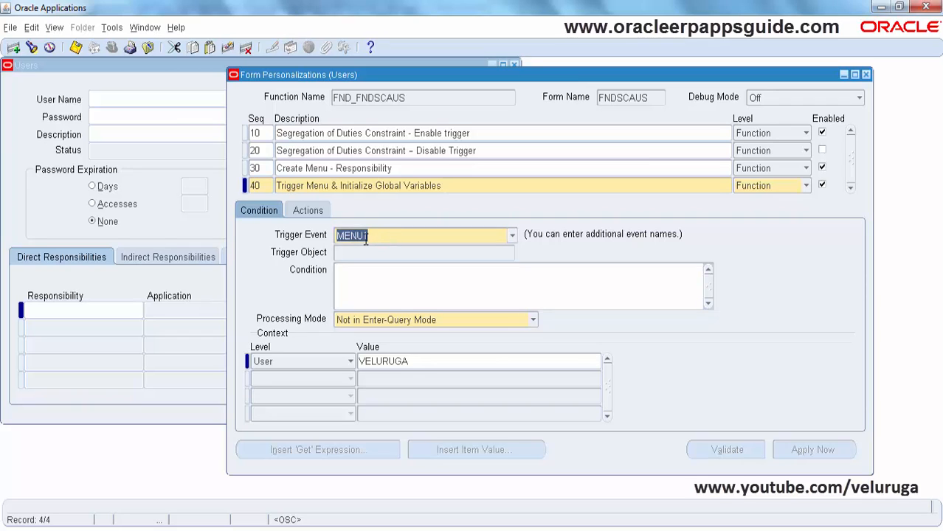
click(360, 301)
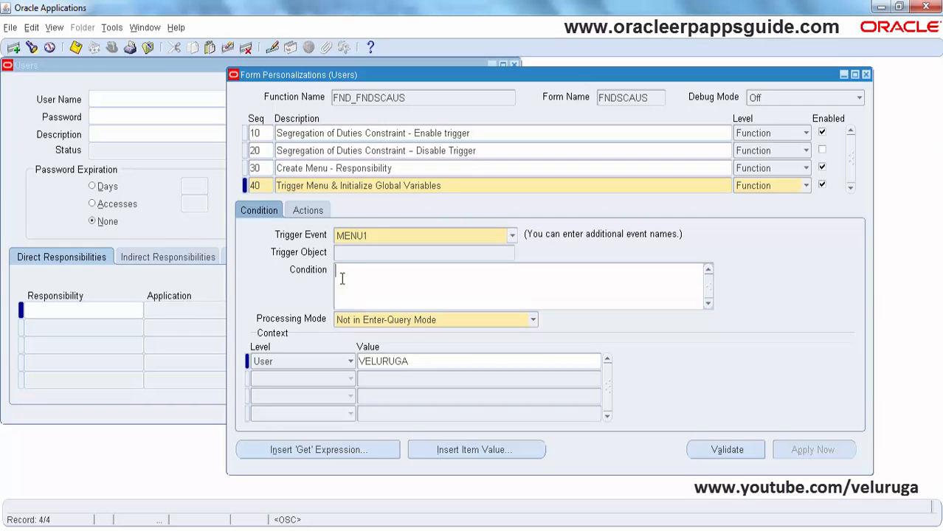
click(367, 361)
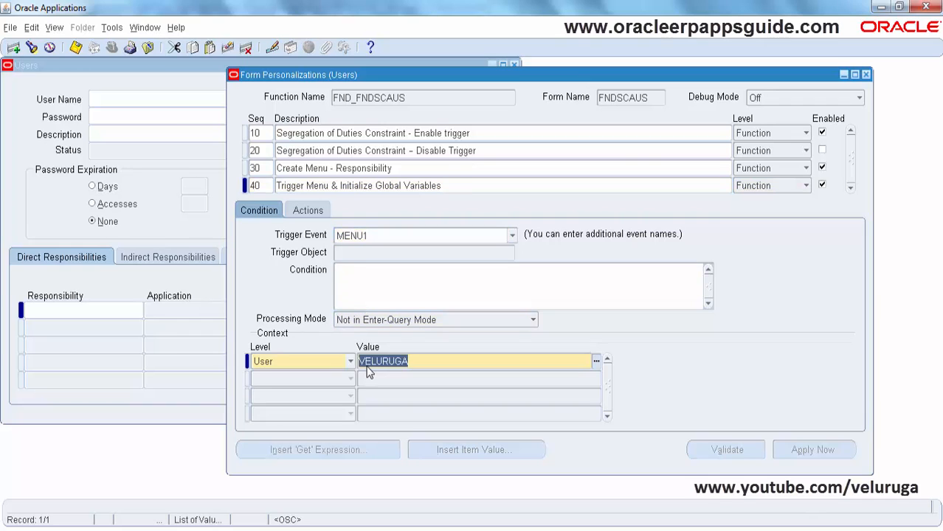
Review the rule's first property action: its object type, target object, property name and value for initializing the global variable
click(309, 211)
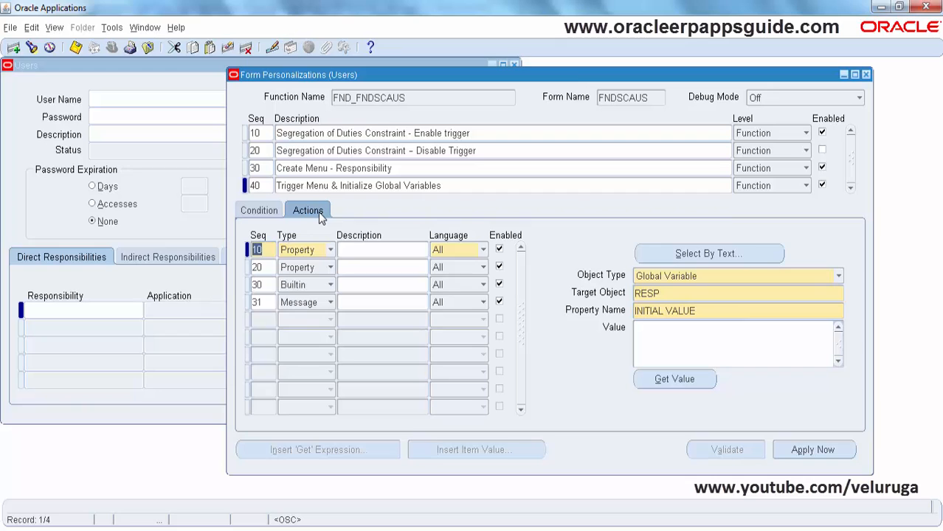
click(697, 279)
click(697, 279)
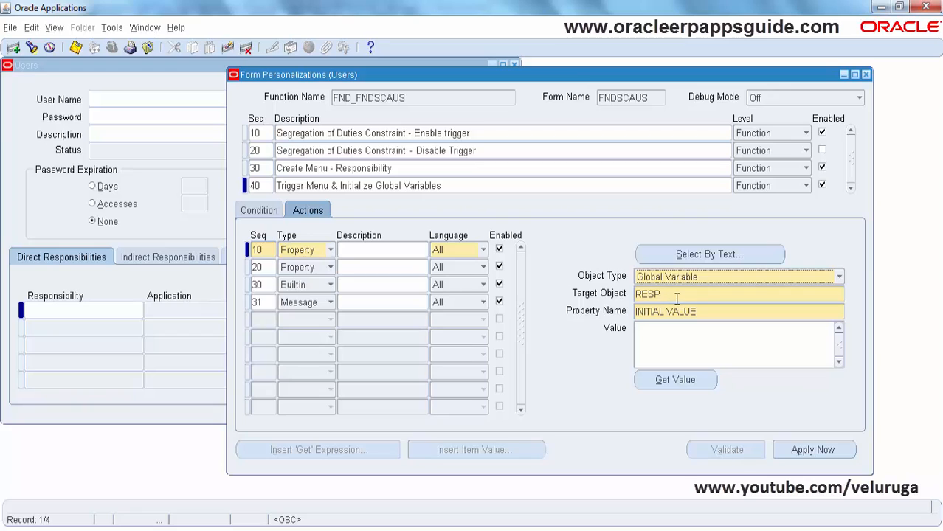
click(673, 296)
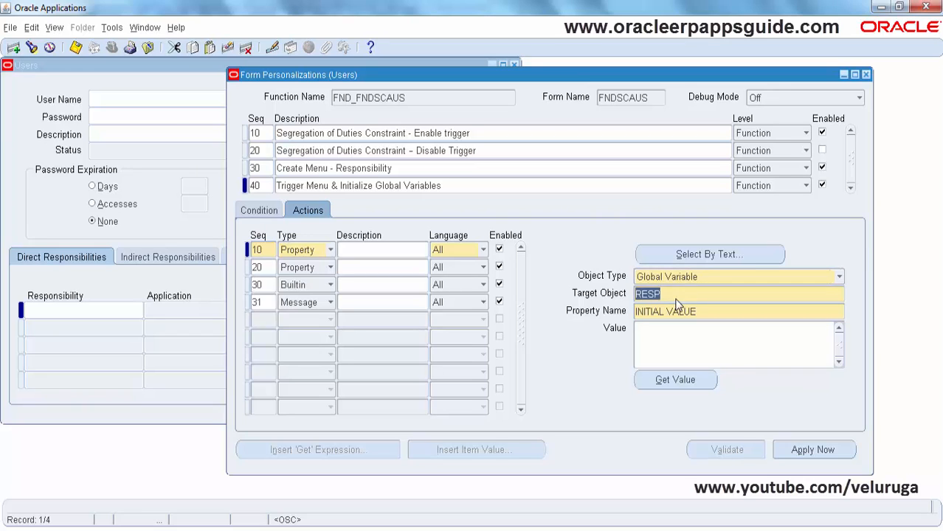
click(705, 313)
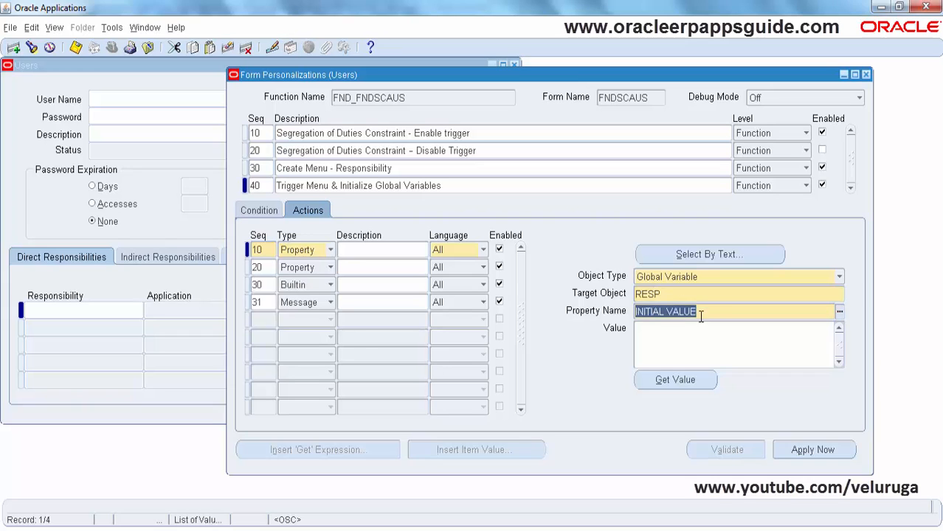
click(680, 343)
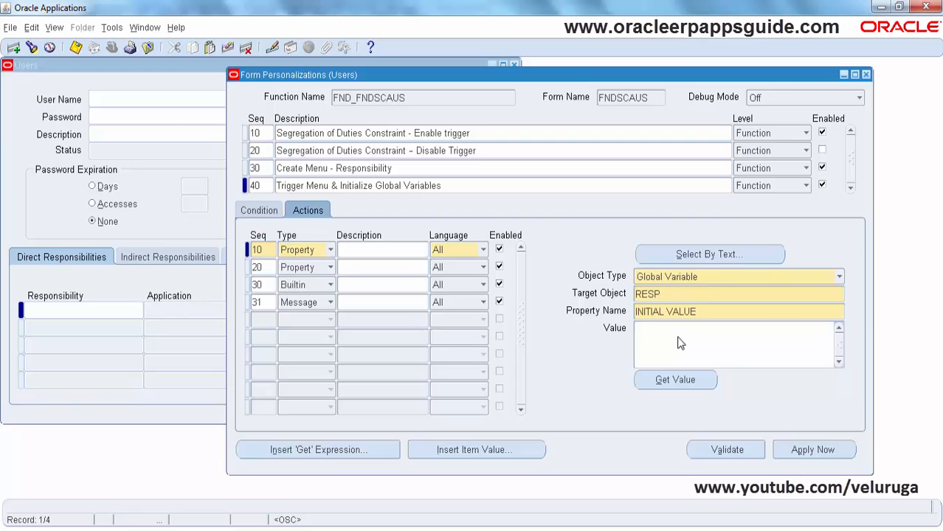
click(669, 338)
Review property action 20, examining the property name and the block and field referenced in its value
click(394, 270)
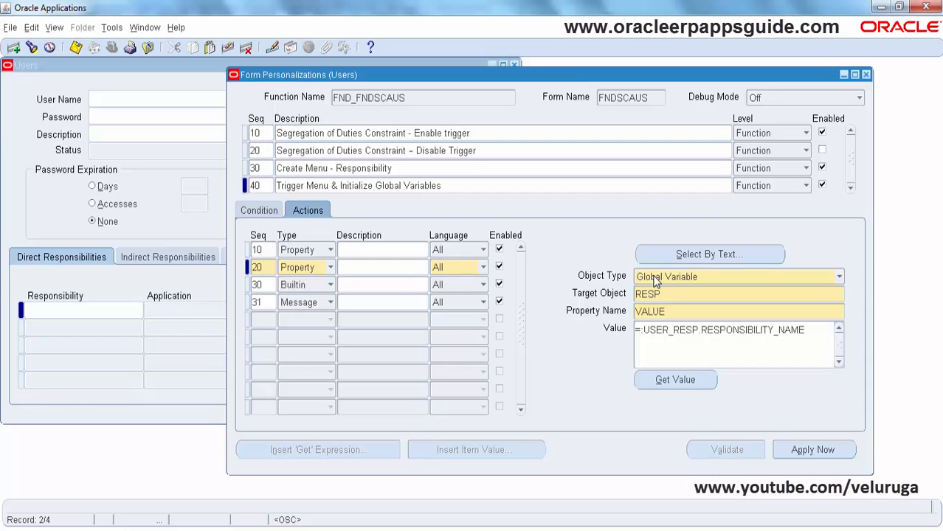
click(666, 311)
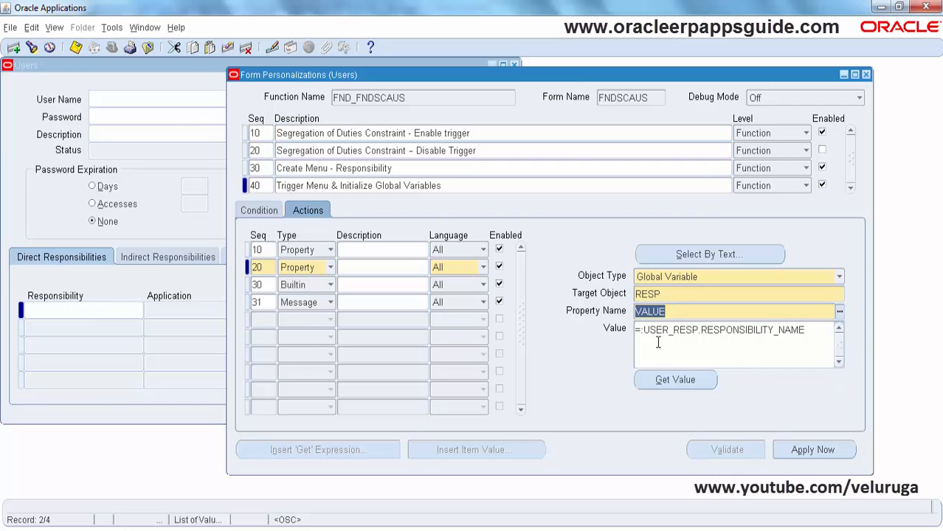
drag(643, 330, 815, 330)
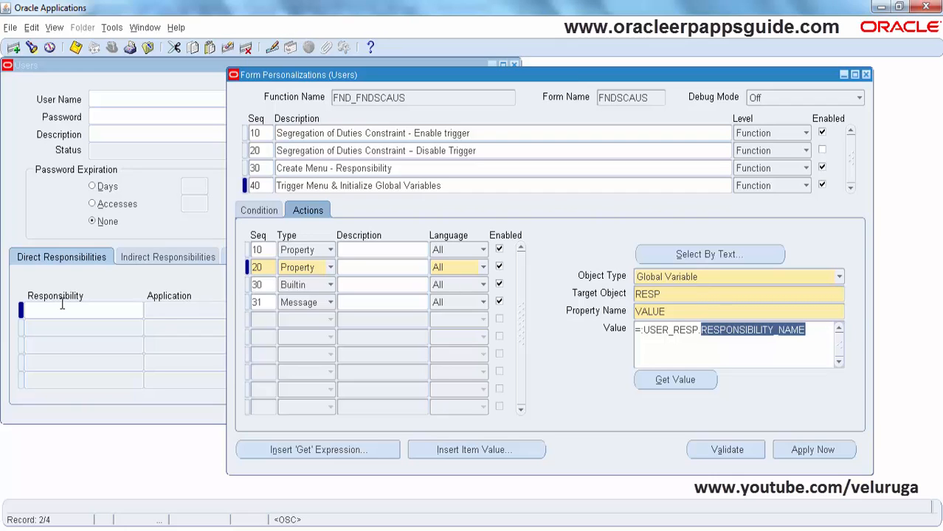
click(674, 339)
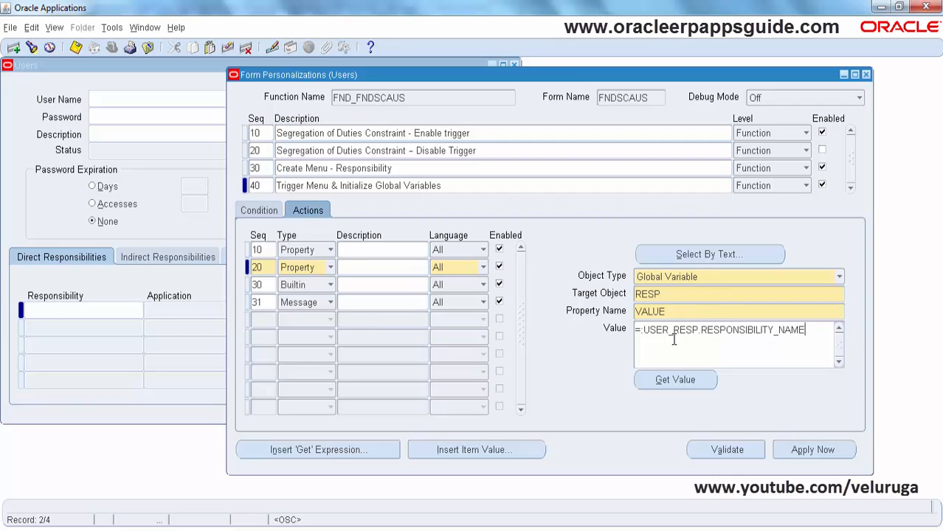
Review the Builtin action's type, function code and function name, keeping Launch a Function as the builtin type
click(372, 287)
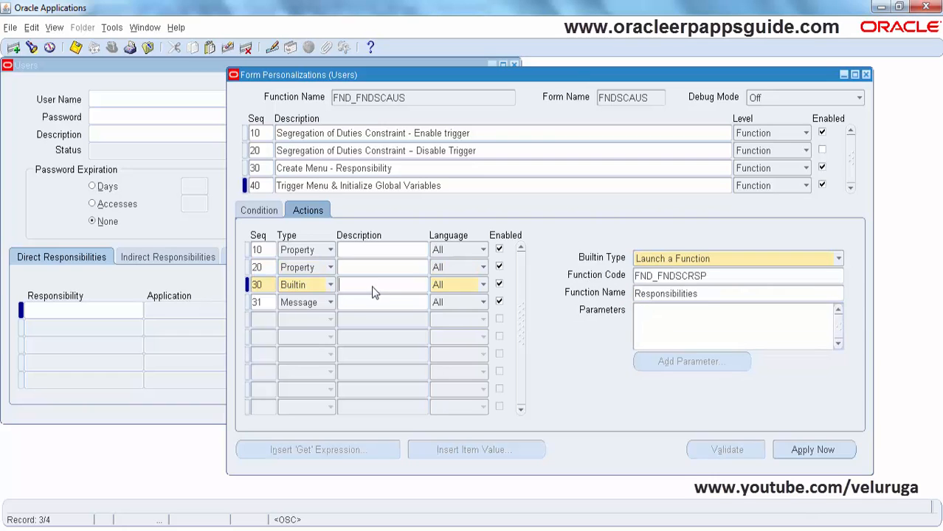
click(706, 260)
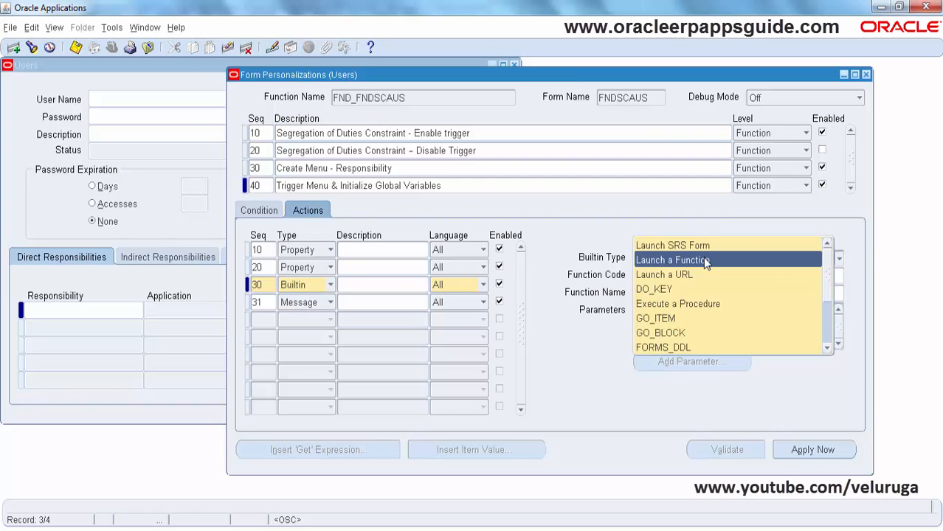
click(706, 260)
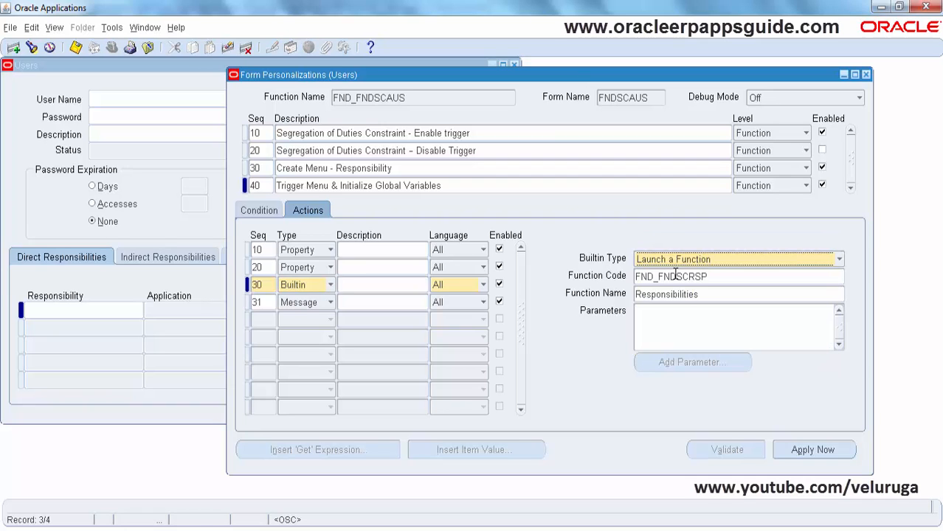
click(675, 276)
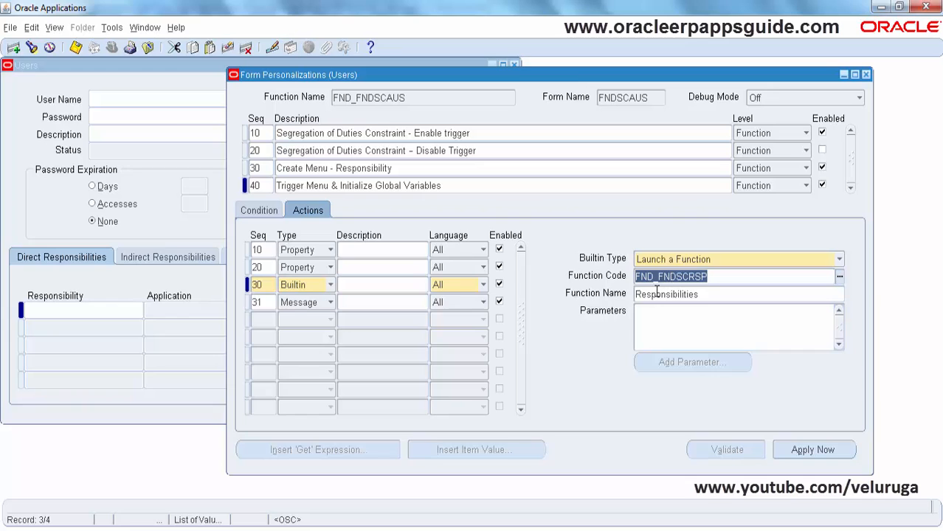
click(655, 294)
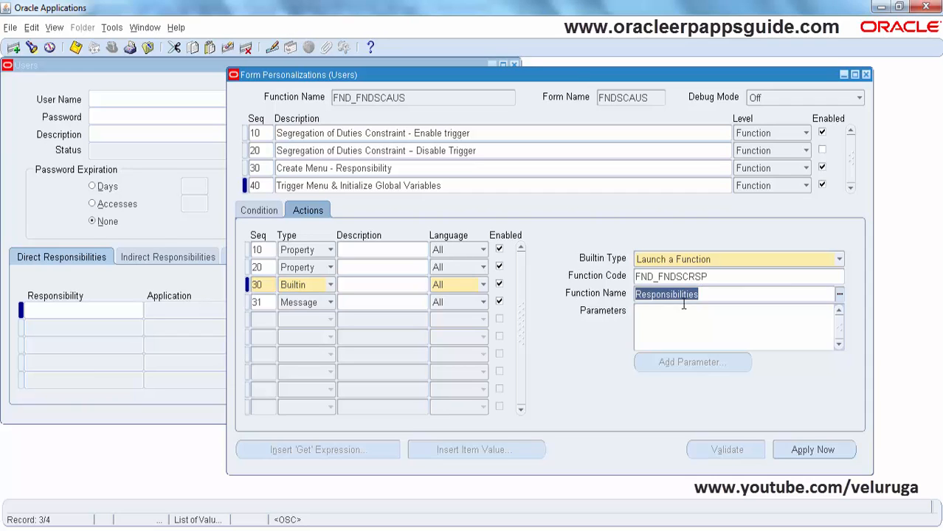
Disable the Message action with sequence 31 and save the personalization
click(373, 306)
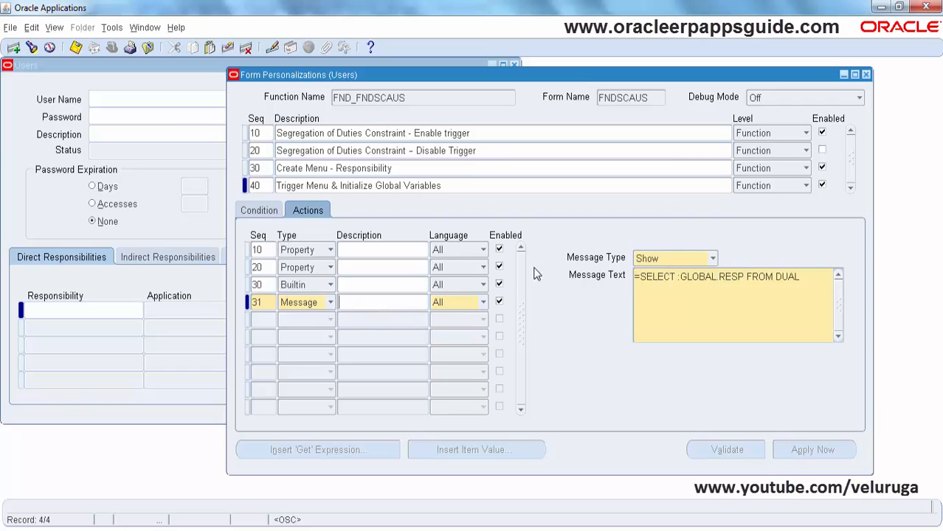
click(500, 303)
click(75, 47)
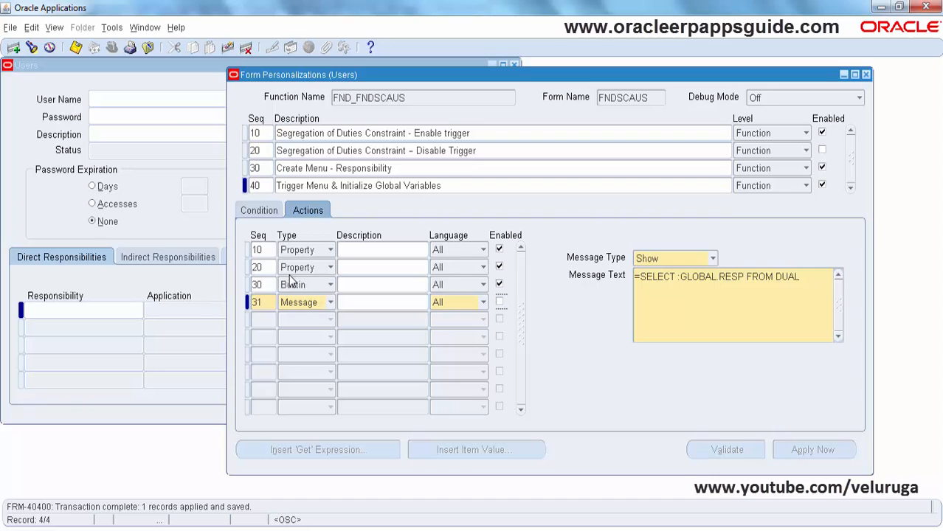
Recheck the Create Menu - Responsibility rule's action and the two Property actions and Builtin action of the Trigger Menu rule
click(390, 168)
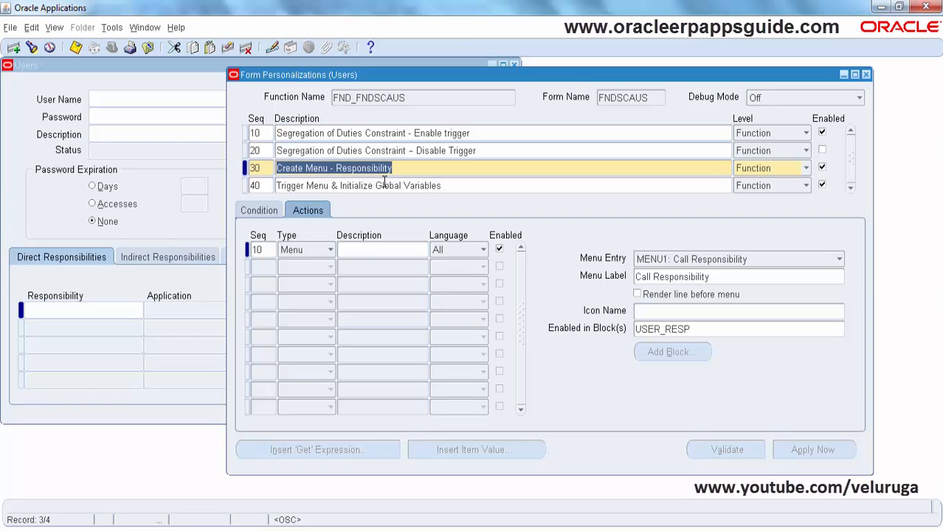
click(383, 185)
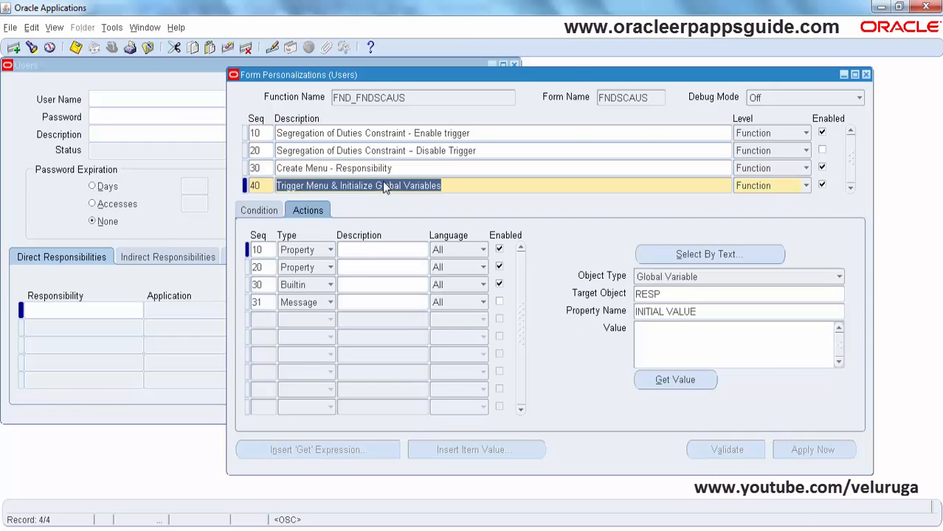
click(357, 249)
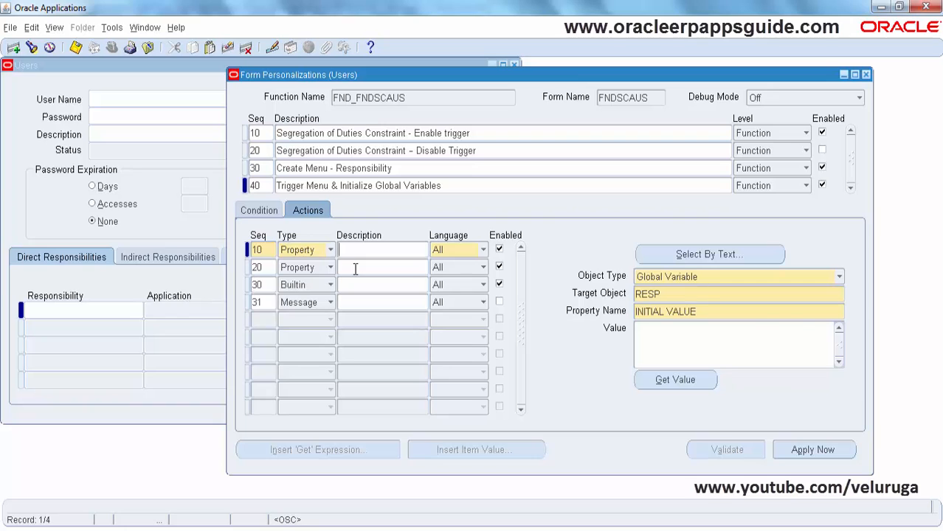
click(354, 269)
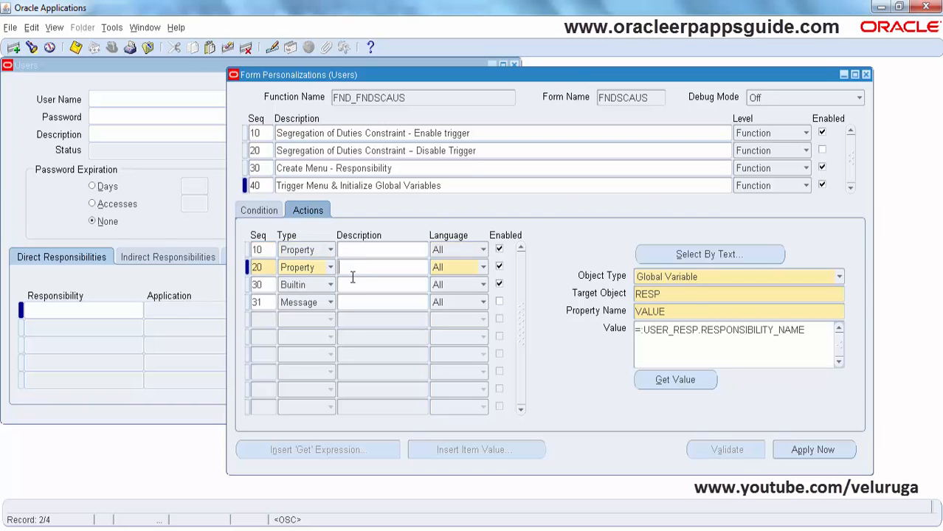
click(349, 288)
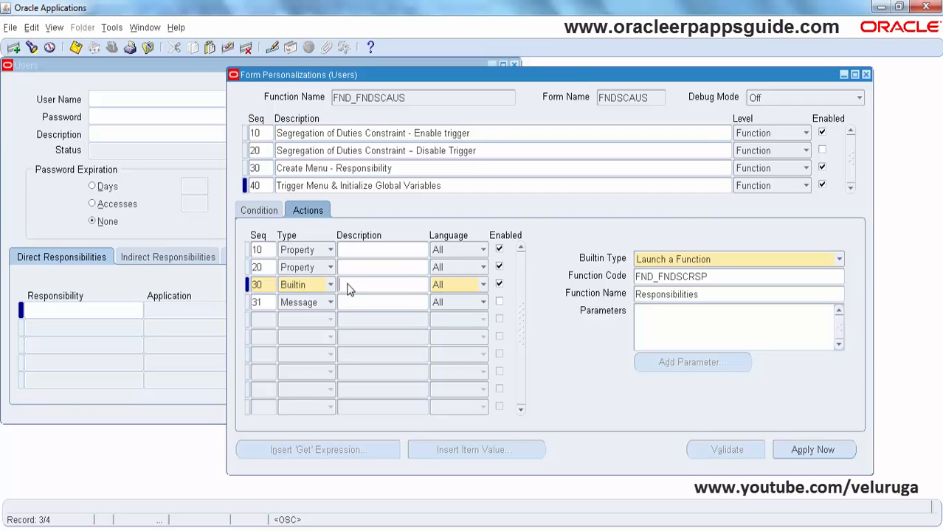
Close the Form Personalizations and Users windows and open the Responsibilities form from the System Administrator navigator
click(866, 74)
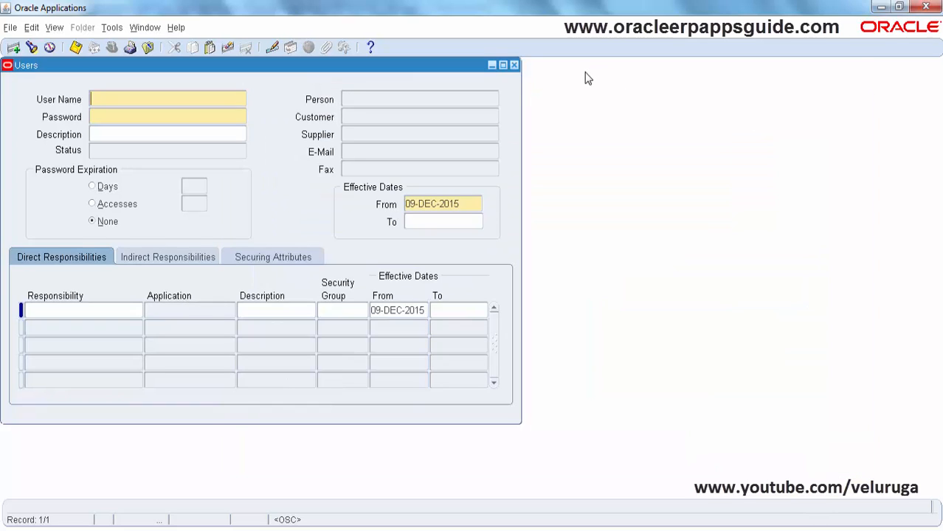
click(514, 66)
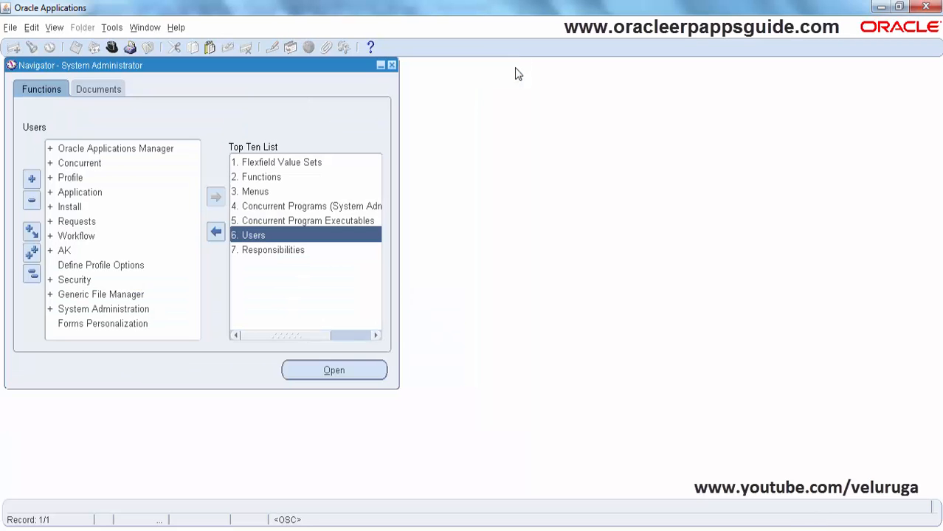
click(292, 257)
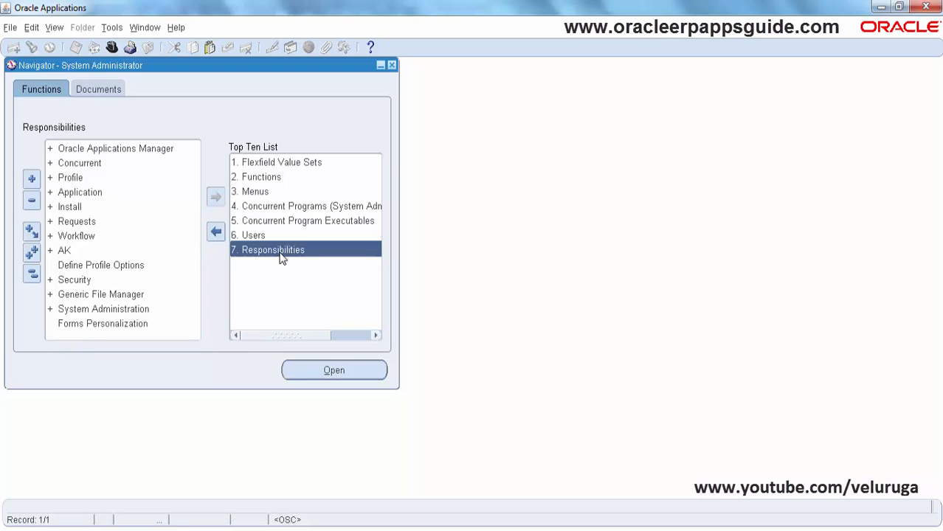
double_click(279, 251)
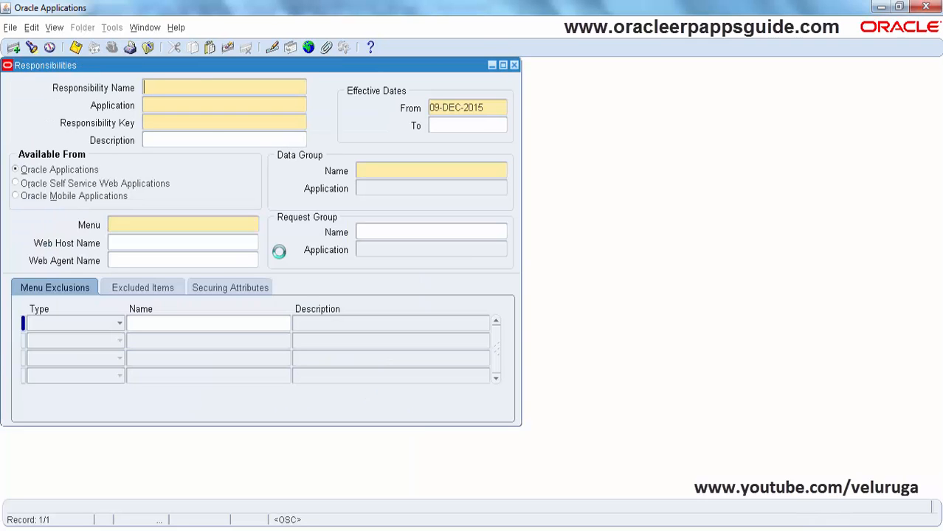
Open the form personalizations defined for the Responsibilities form
click(176, 28)
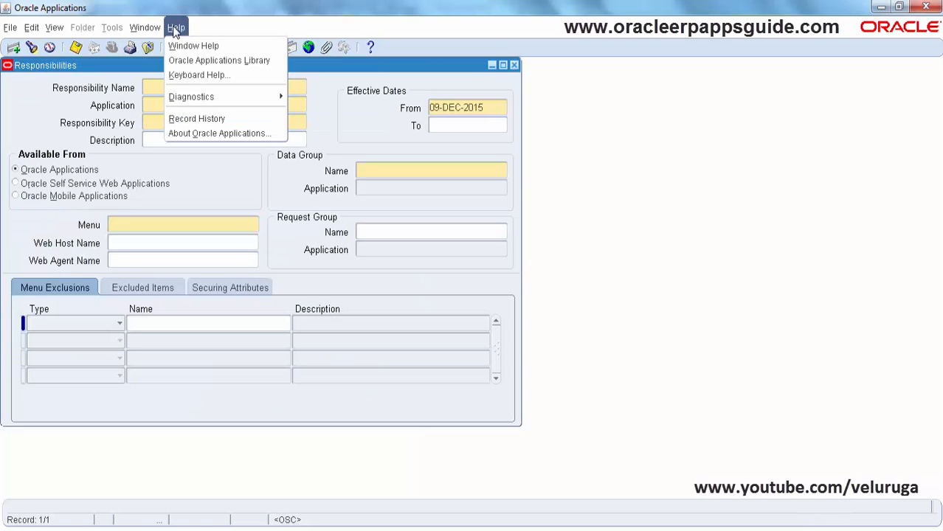
click(199, 99)
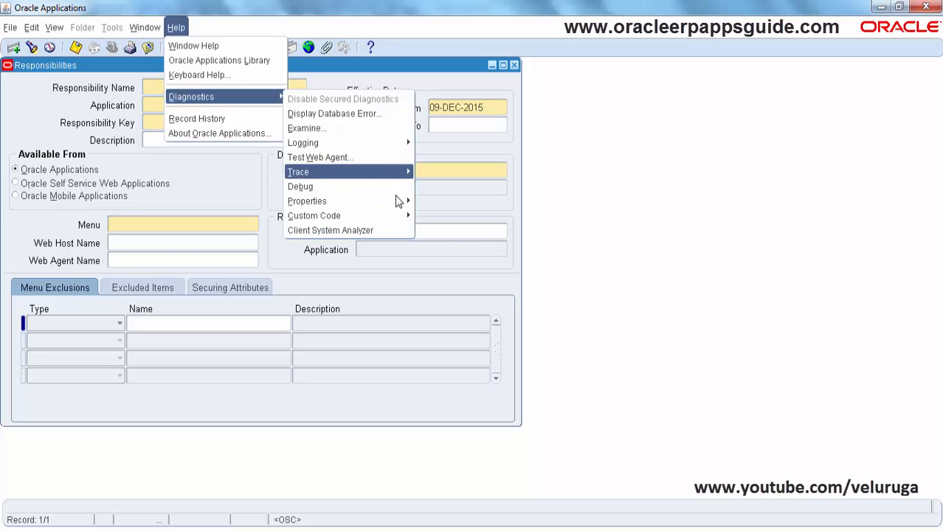
mouse_move(387, 218)
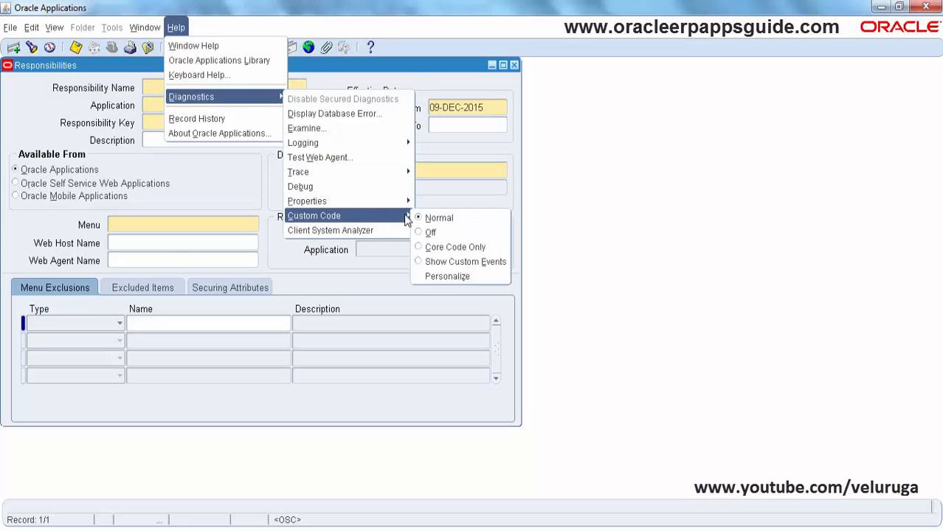
click(445, 275)
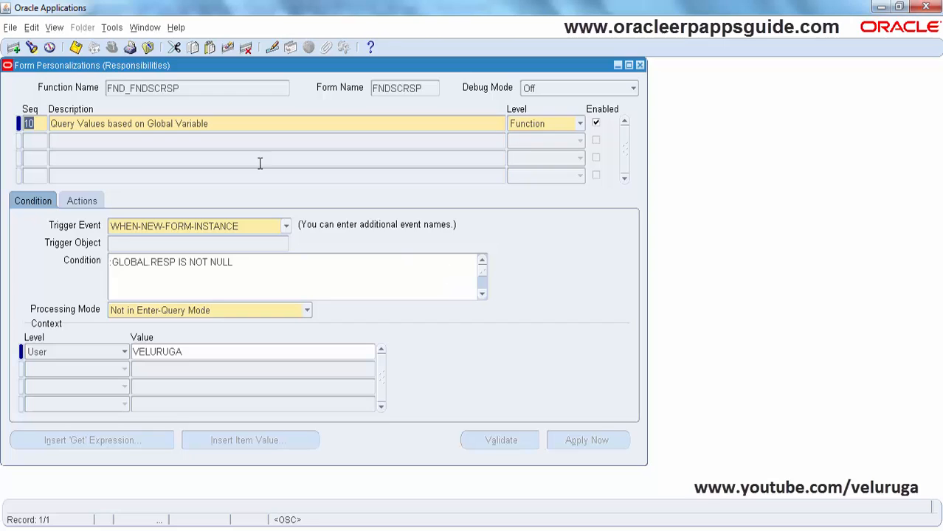
Review the trigger event and condition of the Query Values based on Global Variable rule
click(160, 124)
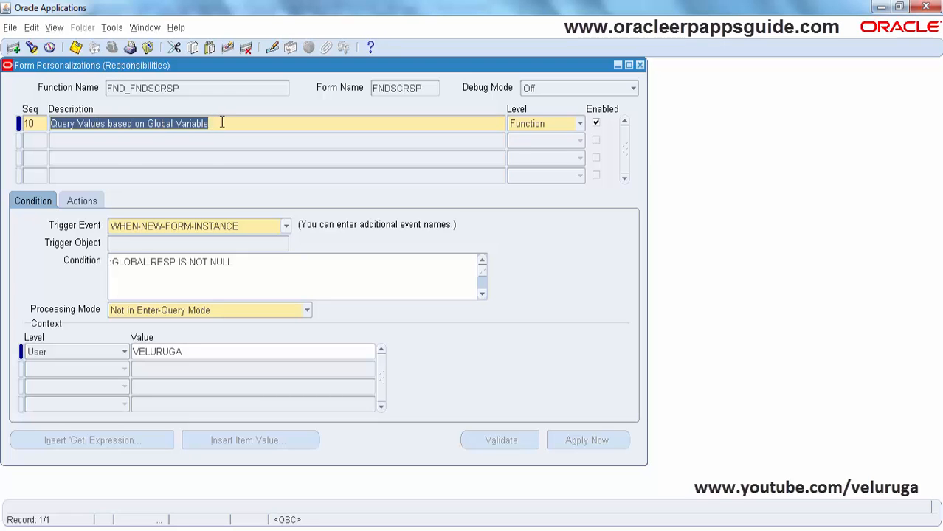
click(175, 232)
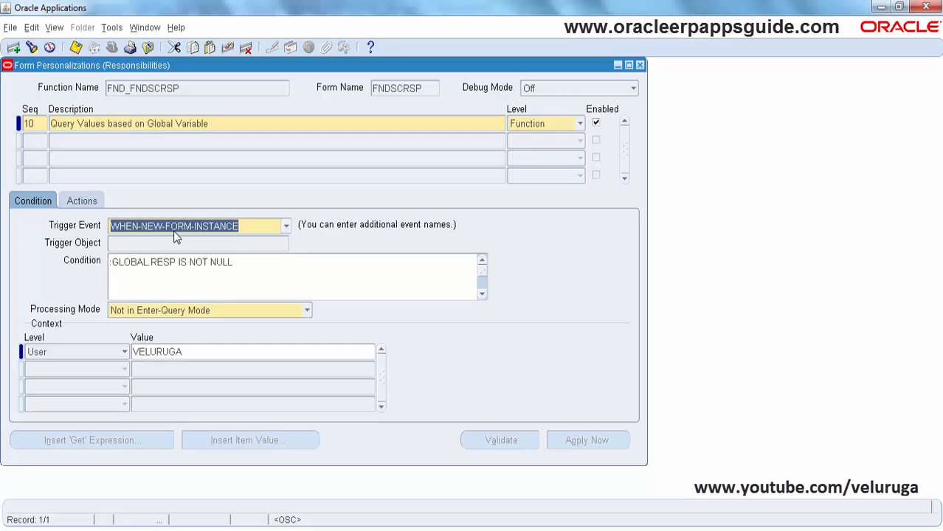
click(254, 260)
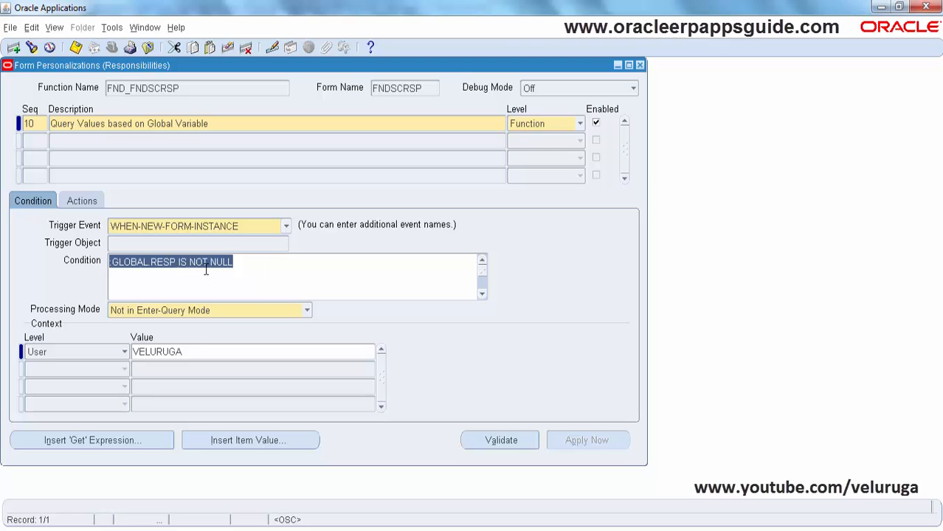
Check the rule's user-level context and the target object of its first Property action
click(185, 351)
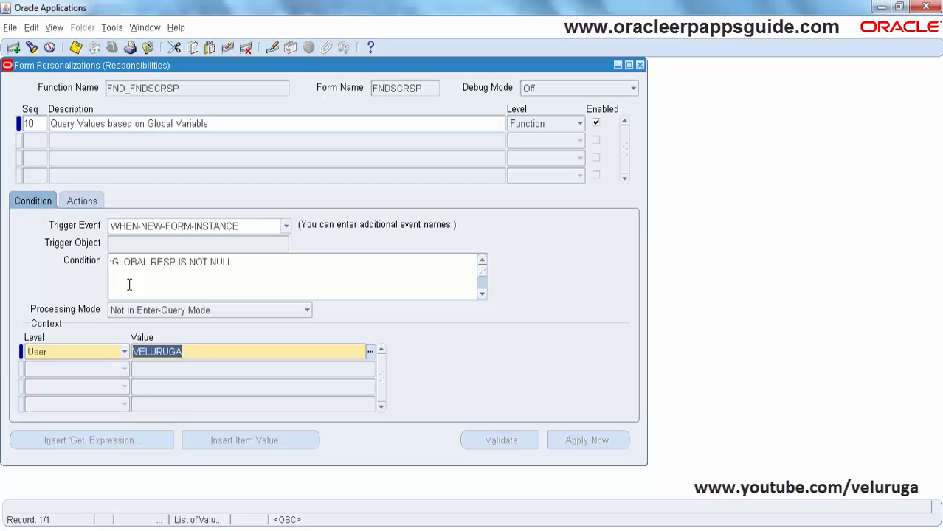
click(82, 202)
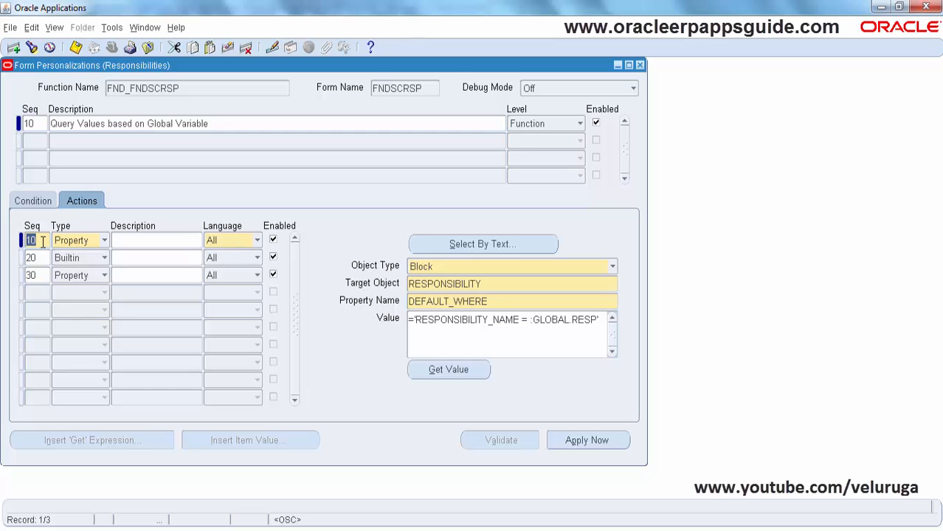
click(443, 283)
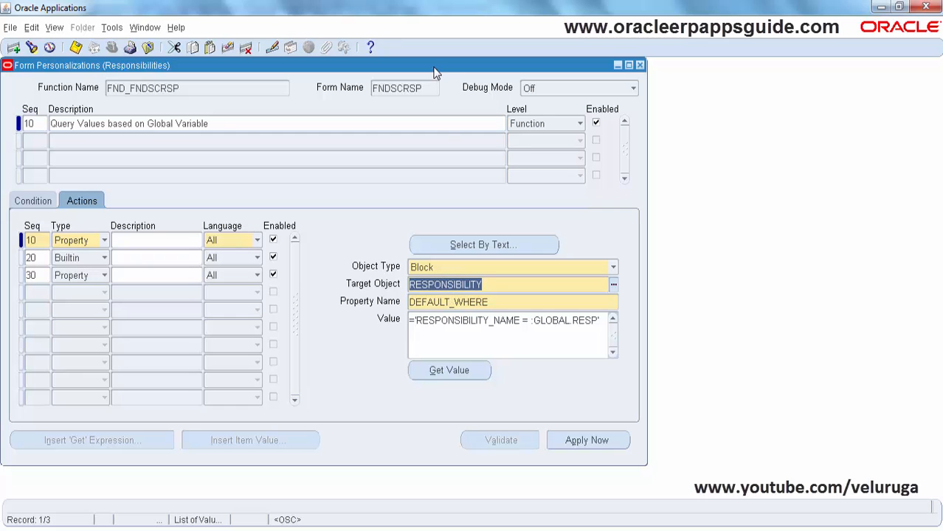
Examine the block and field names behind Responsibility Name in the Responsibilities form, keeping the Form Personalizations window beside it
drag(436, 66, 642, 71)
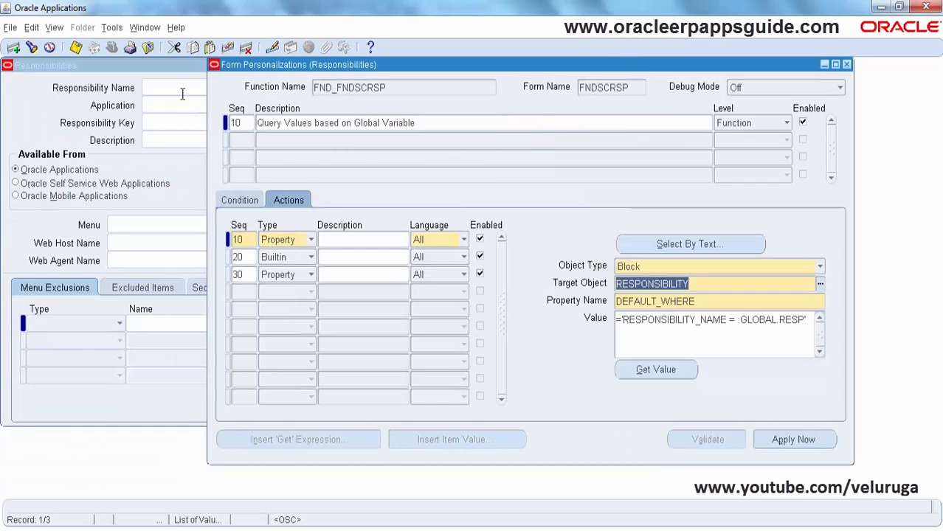
click(158, 84)
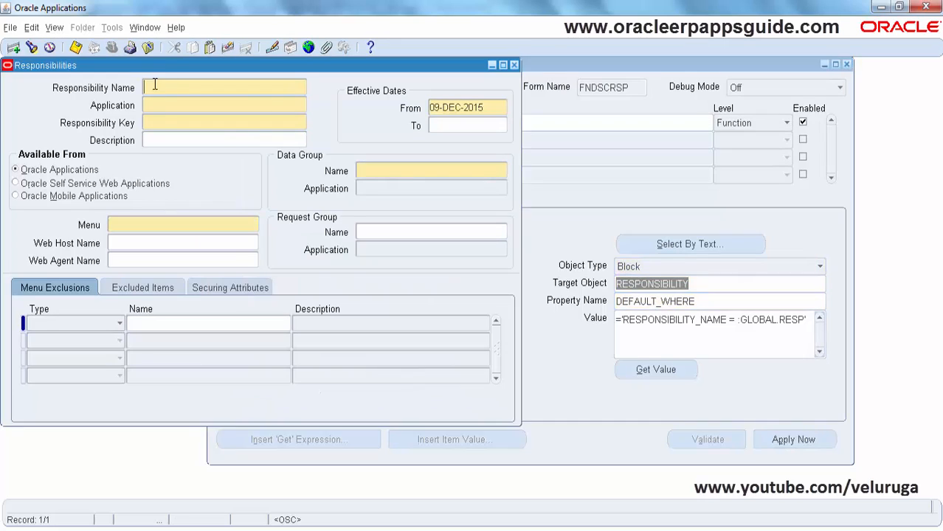
click(176, 27)
mouse_move(247, 98)
click(323, 128)
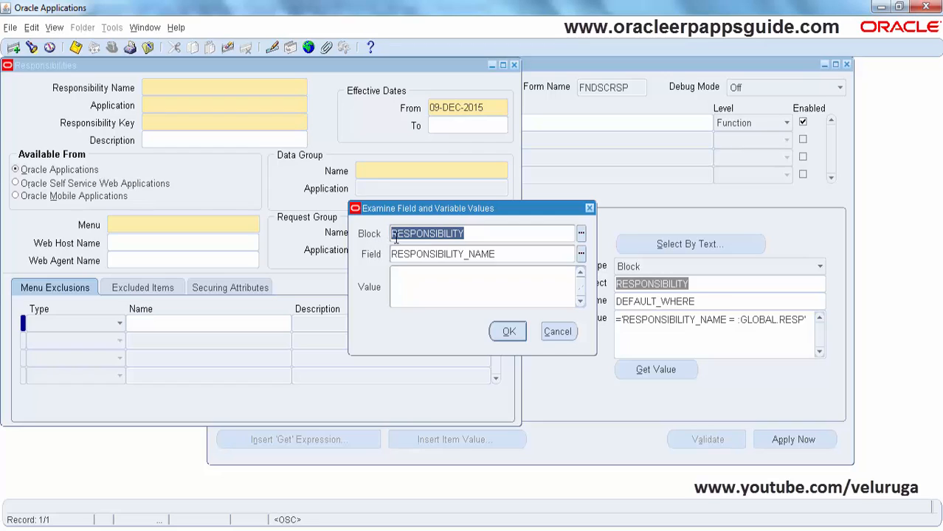
click(443, 256)
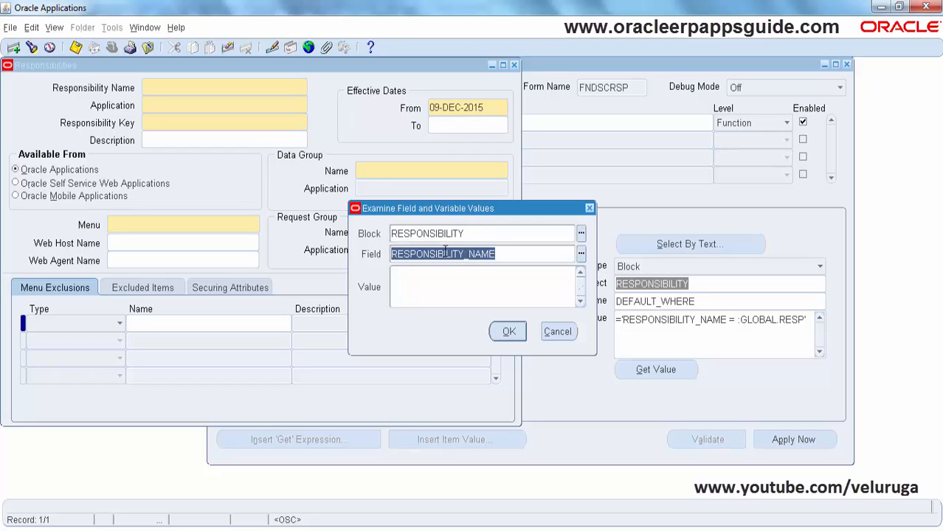
click(553, 332)
Review the target object, property name and global variable expression of the seq 10 Property action
click(653, 324)
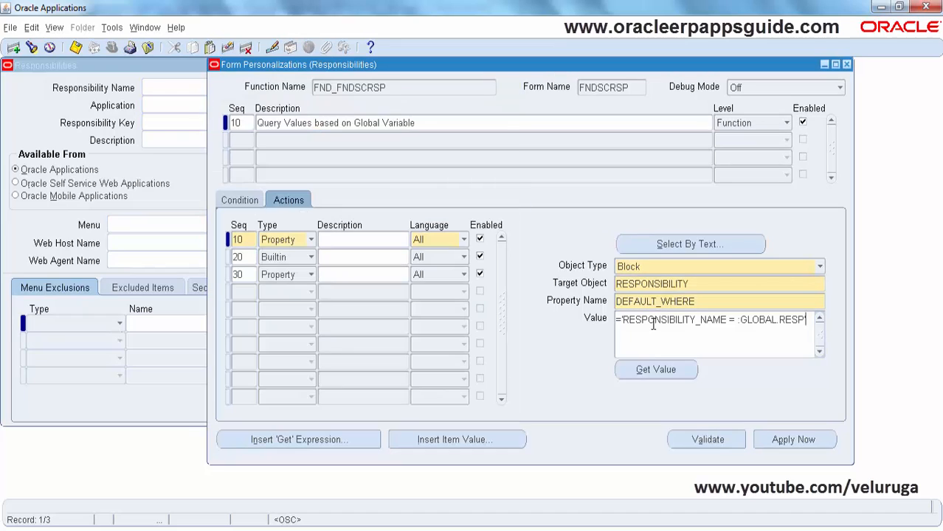
click(673, 284)
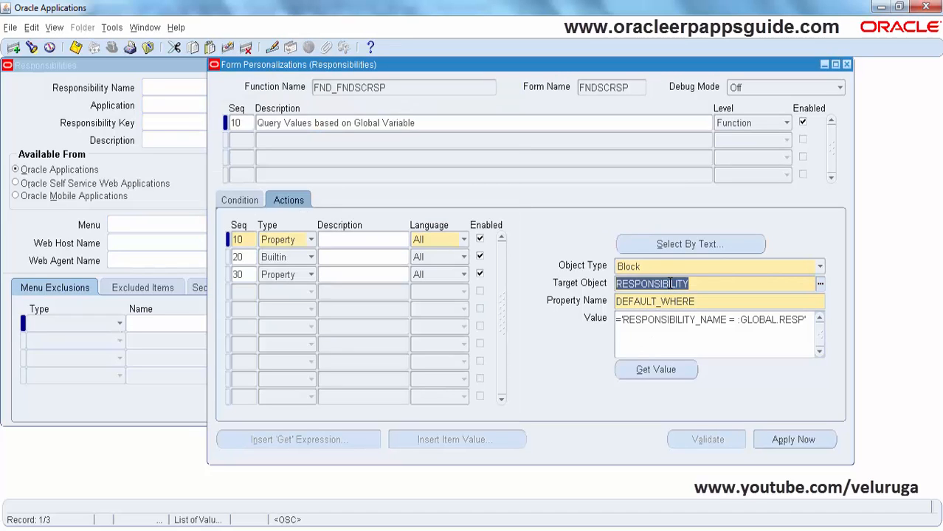
click(631, 301)
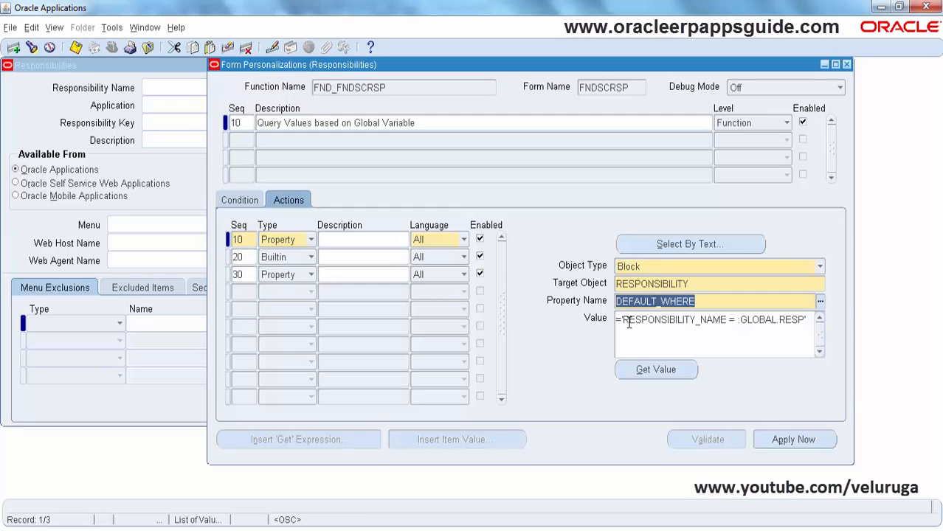
click(669, 320)
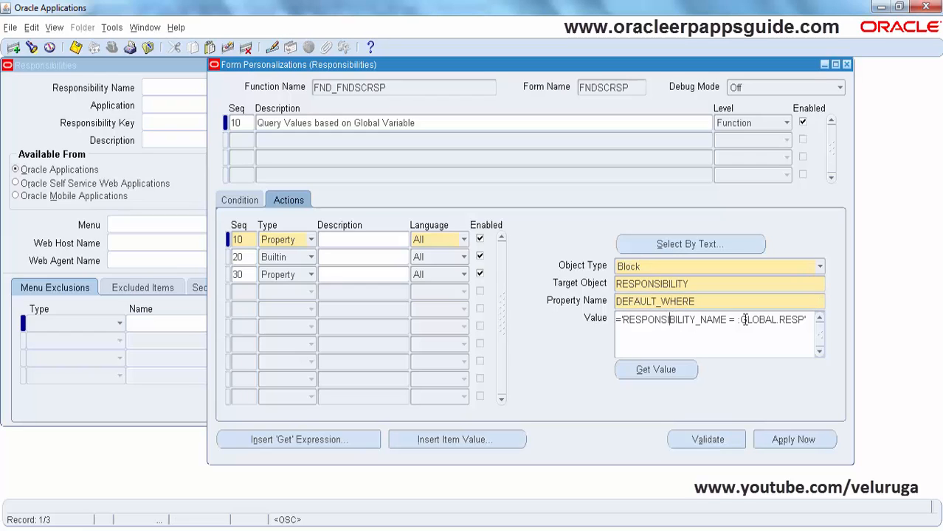
drag(737, 320, 805, 322)
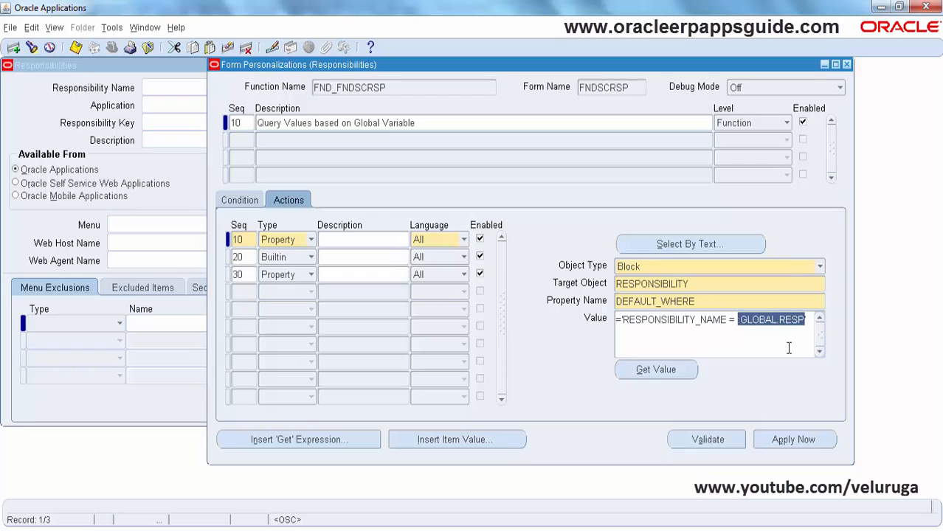
Review the seq 20 Builtin action's argument and the seq 30 Property action's target object and value
click(391, 258)
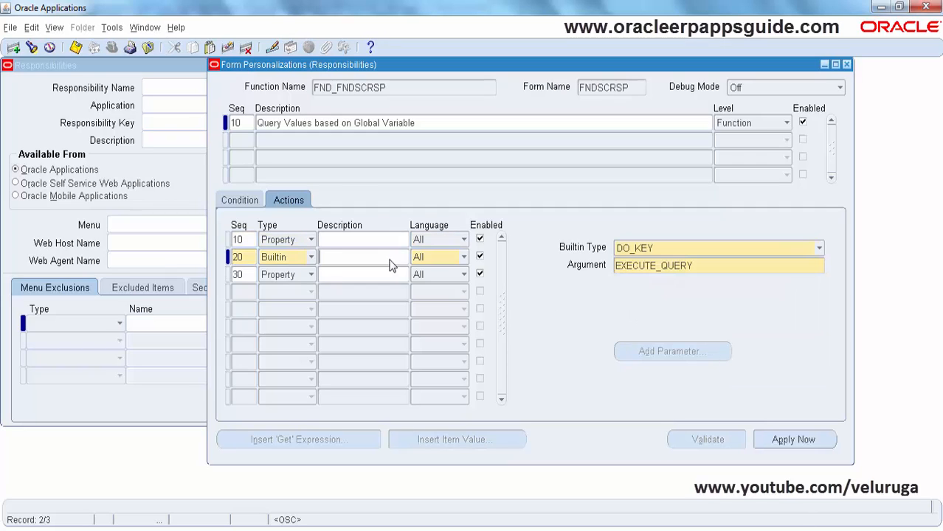
click(640, 272)
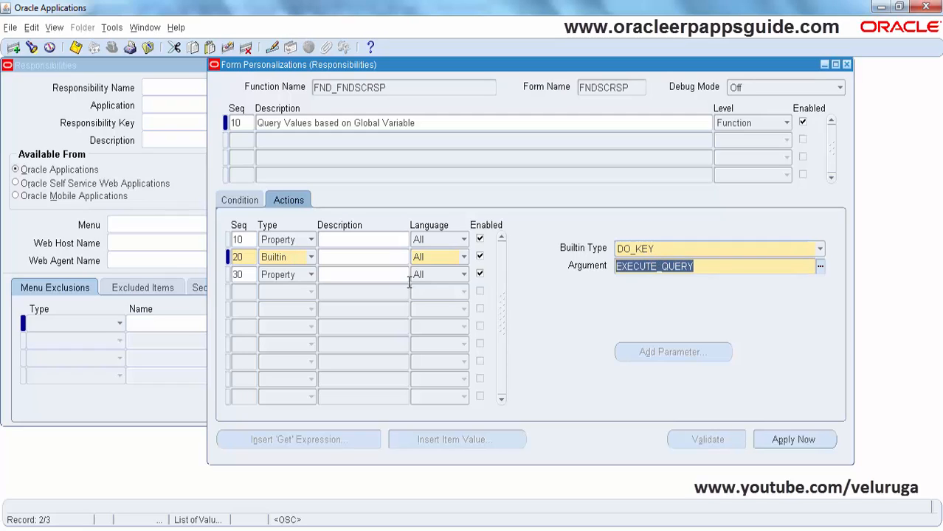
click(366, 276)
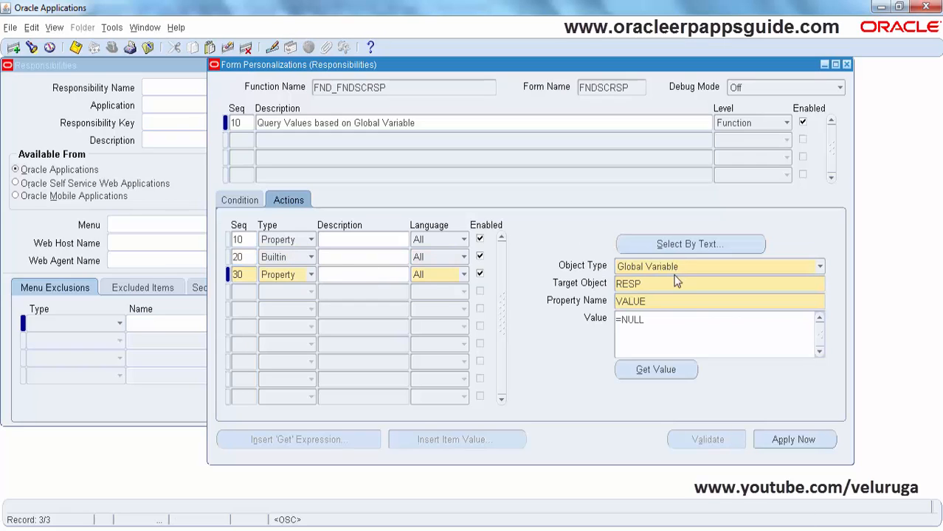
click(650, 317)
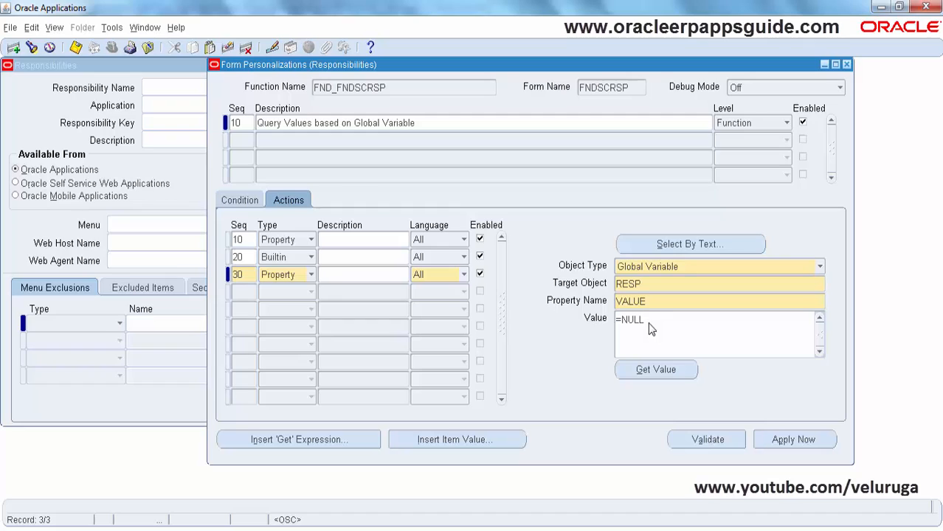
click(662, 287)
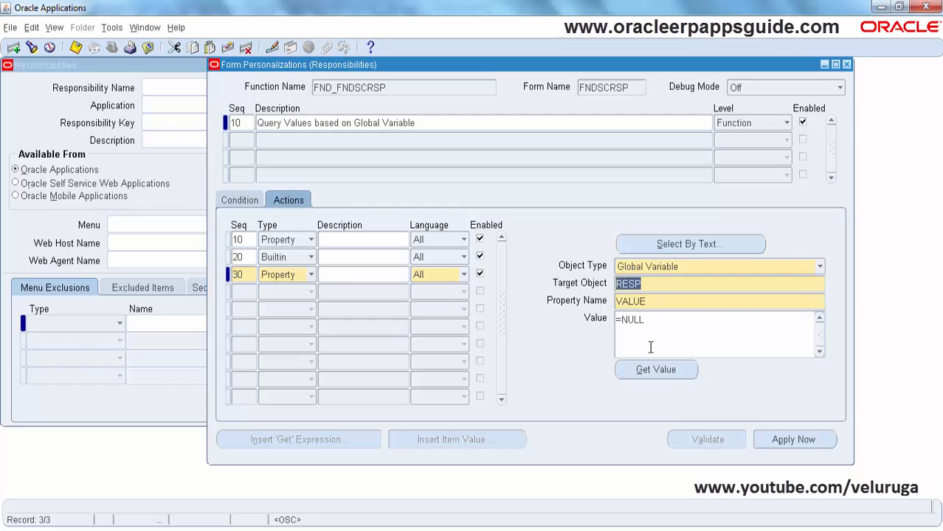
click(664, 322)
drag(647, 318, 597, 311)
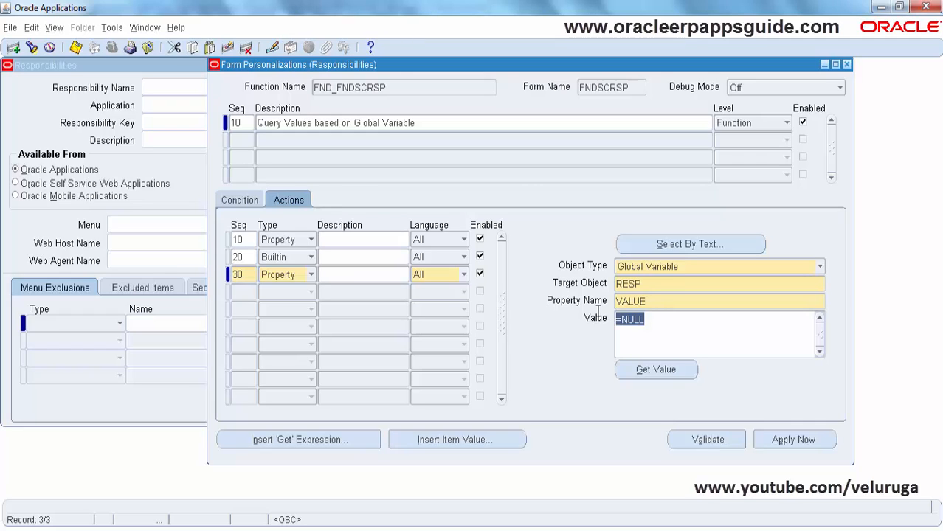
click(634, 315)
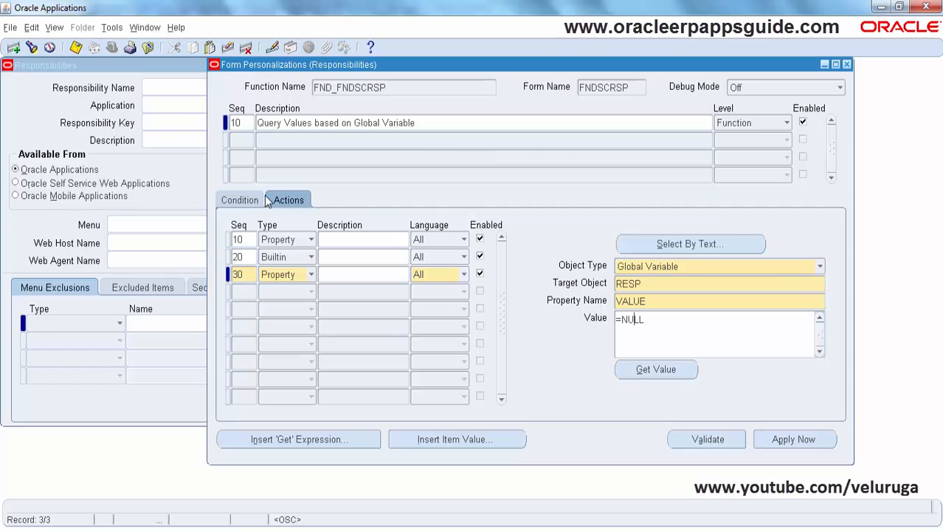
Recheck the Query Values based on Global Variable rule and its three actions in sequence
click(342, 125)
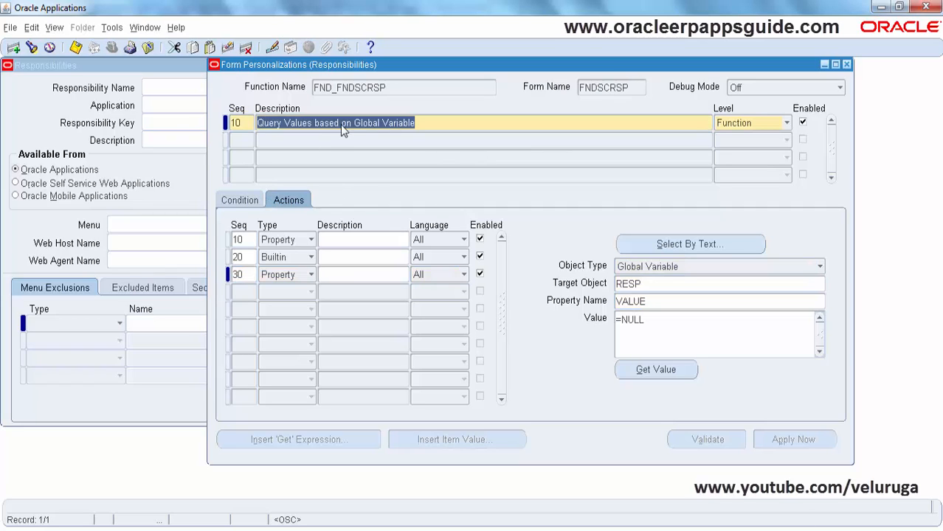
click(329, 239)
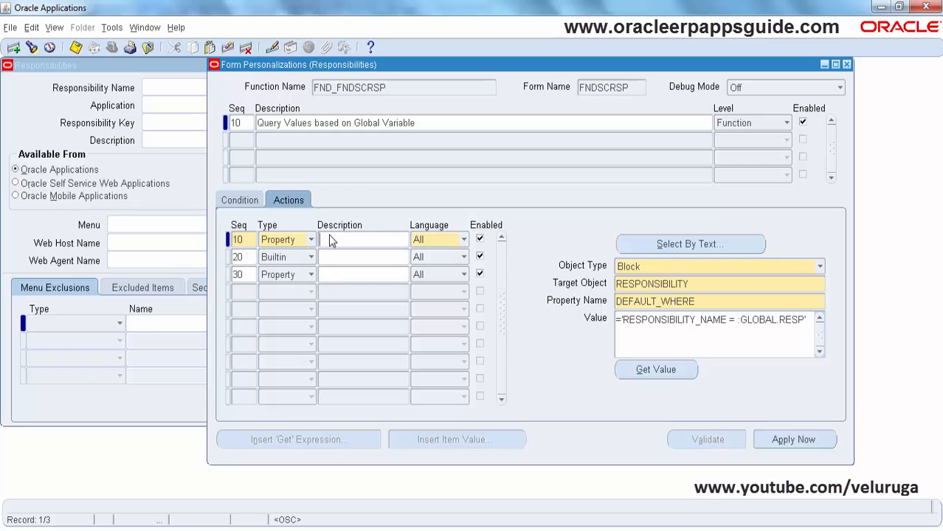
key(Down)
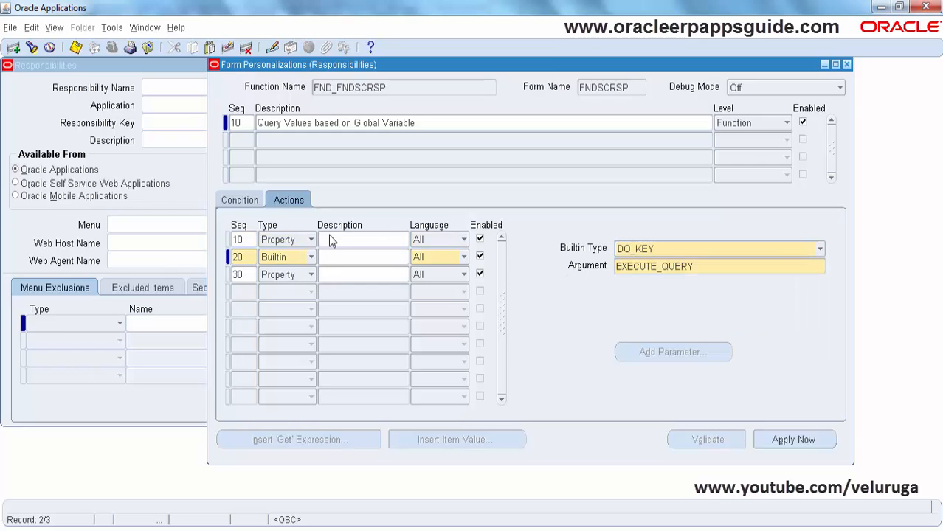
key(Down)
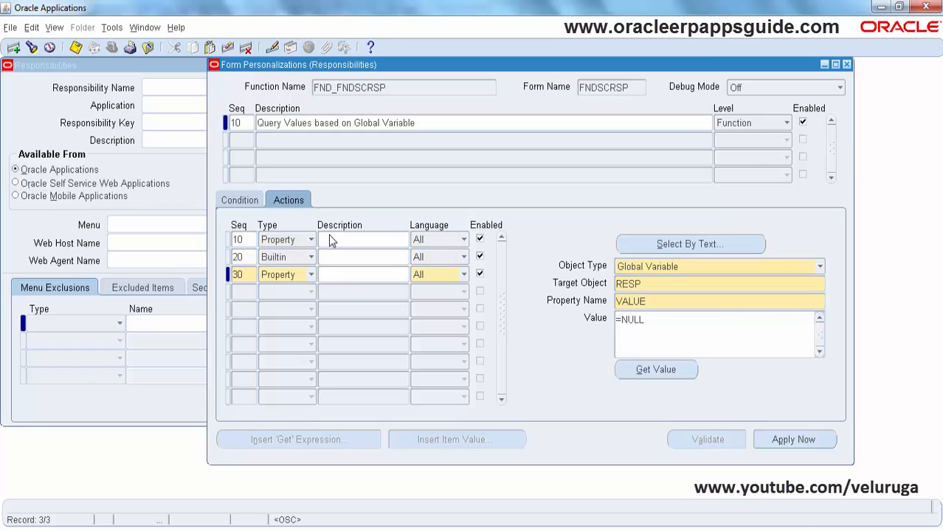
Close the Form Personalizations and Responsibilities windows and open the Users form from the System Administrator navigator
click(847, 65)
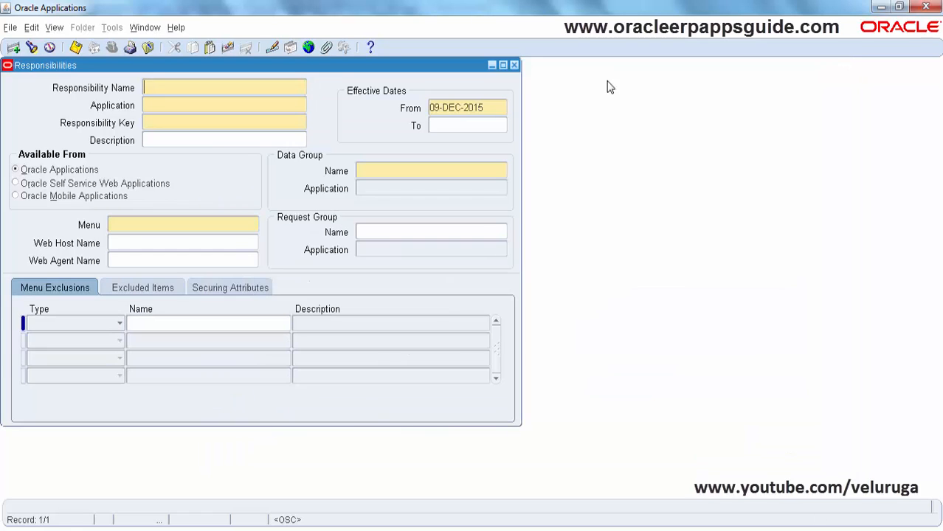
click(515, 65)
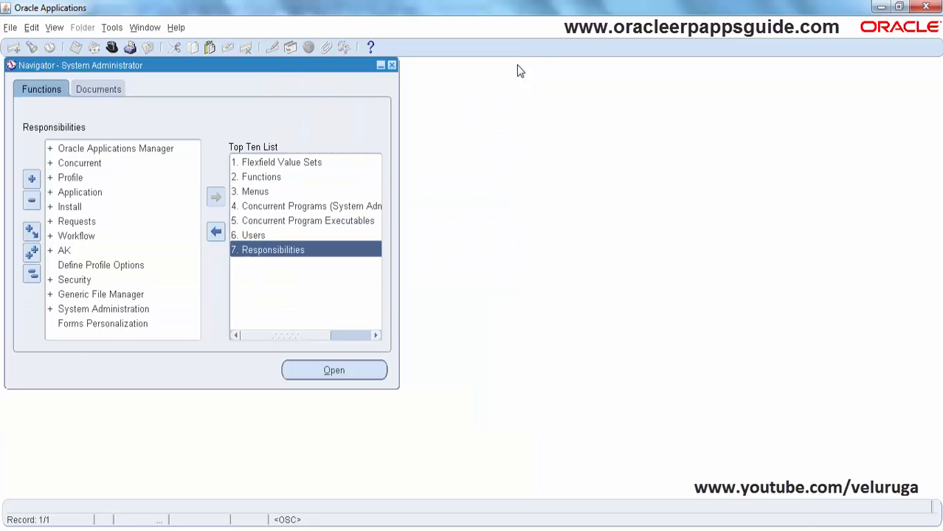
double_click(295, 235)
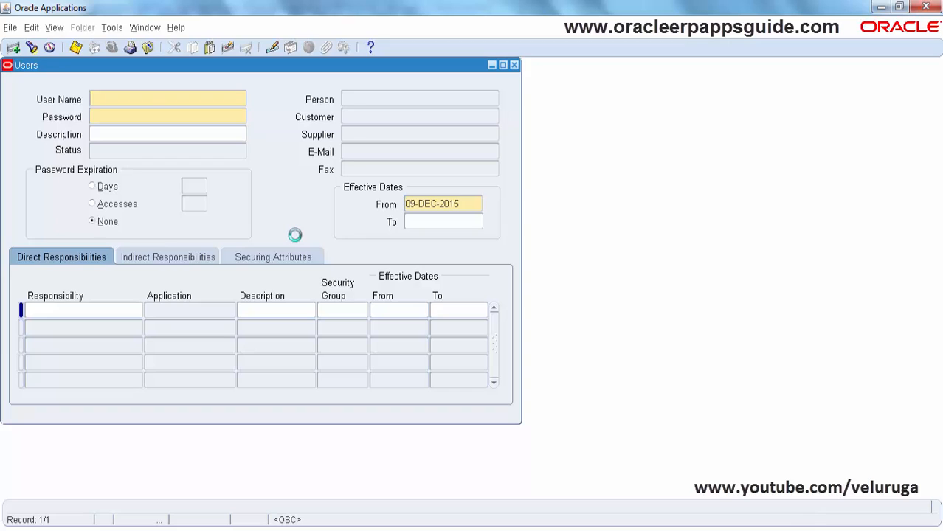
Query the Users form by user name to retrieve the user's record with its direct responsibilities
key(F11)
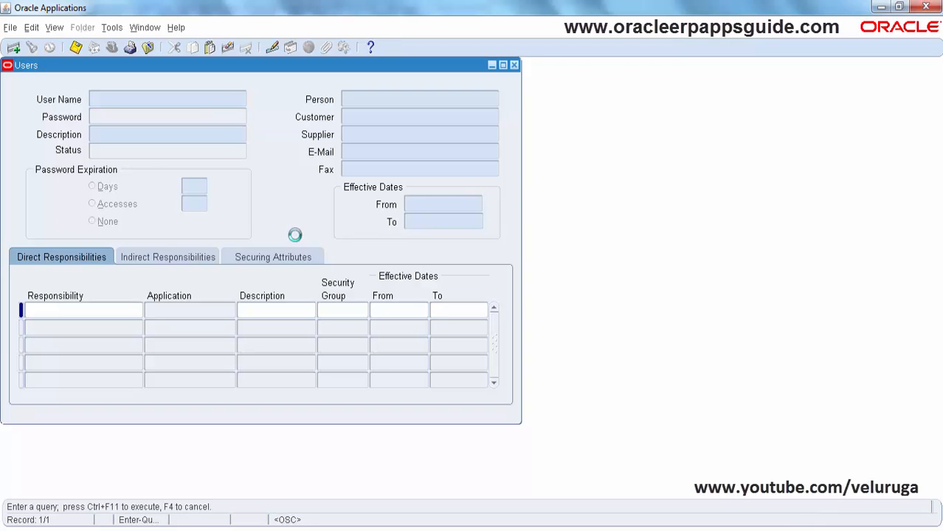
text(VELURUGA)
key(ctrl+F11)
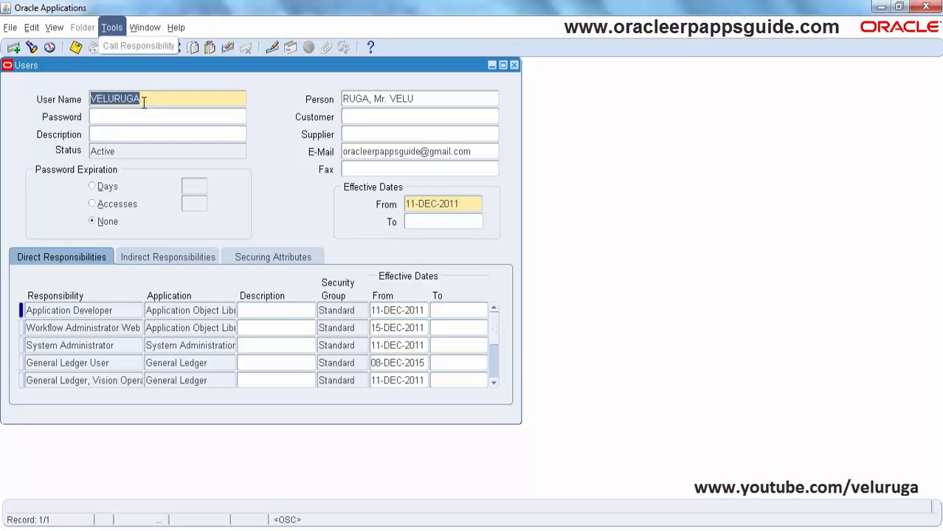
Test Call Responsibility on the user's Application Developer row, compare the Responsibilities form with Users, and close it
click(101, 310)
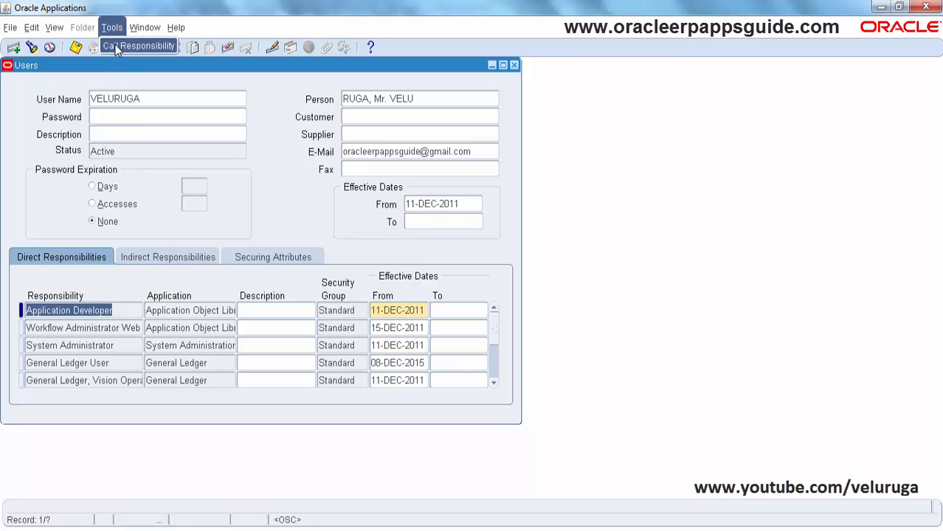
click(137, 49)
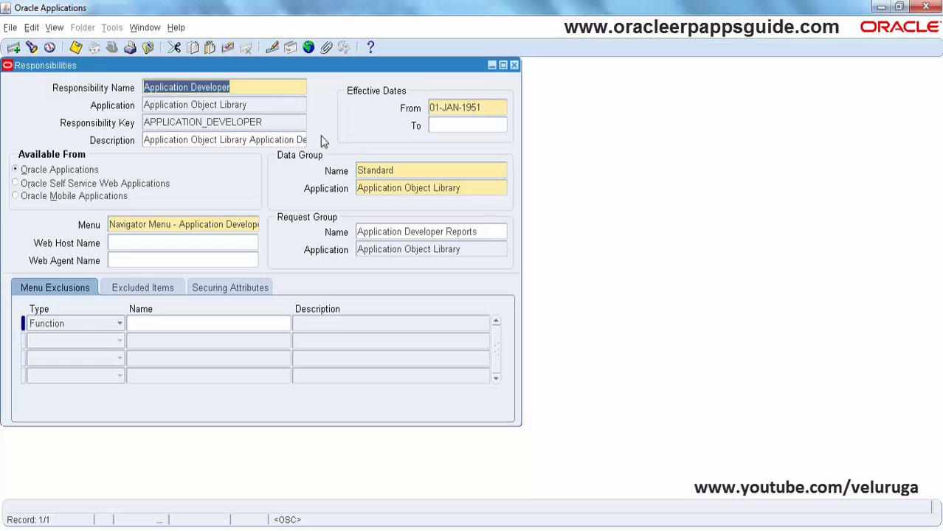
drag(263, 66, 466, 86)
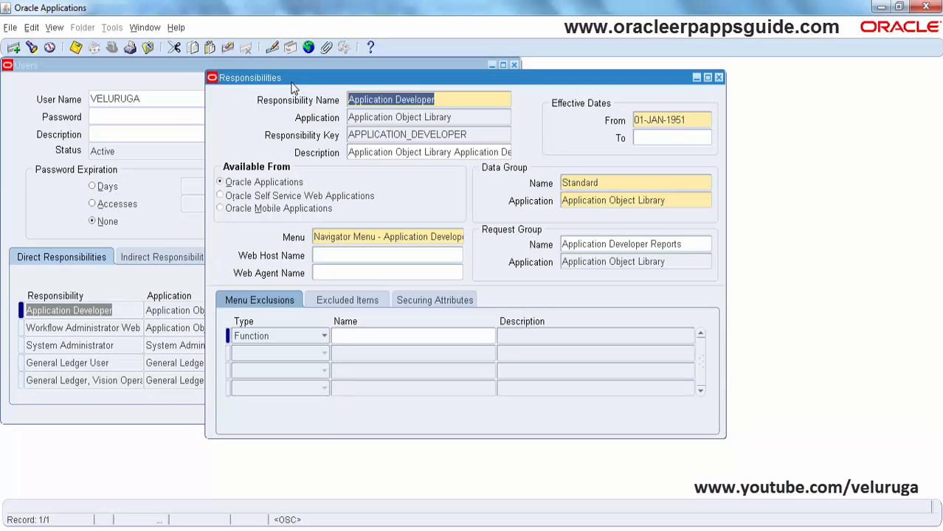
click(719, 78)
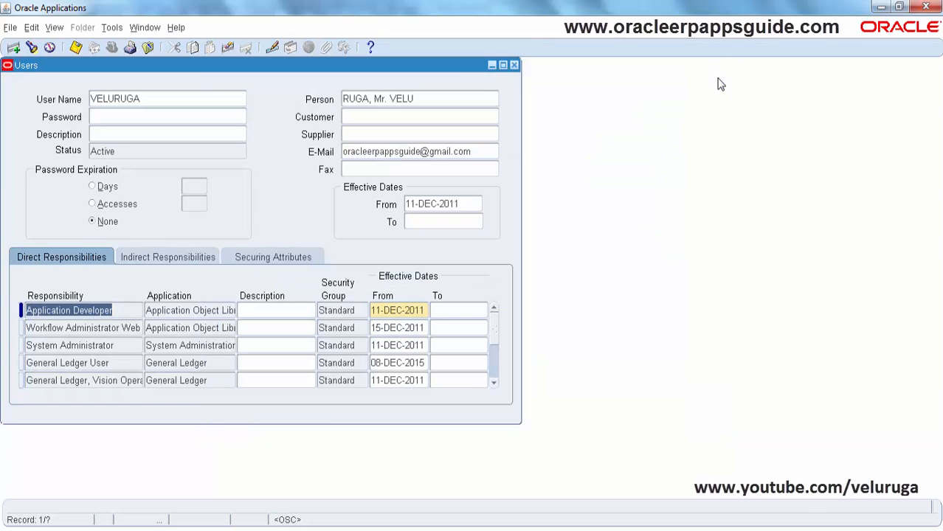
Test Call Responsibility on the General Ledger, Vision Operations row, compare both forms, and close the Responsibilities and Users windows
click(109, 377)
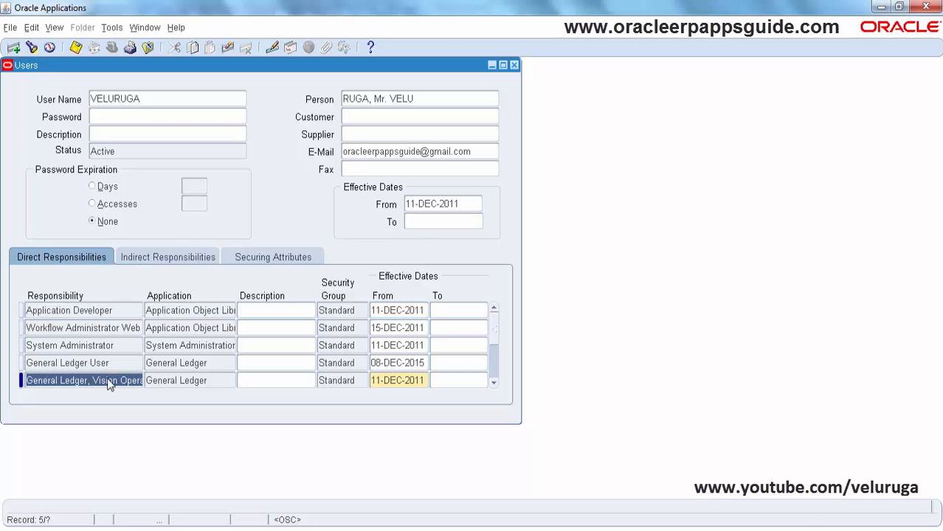
click(115, 47)
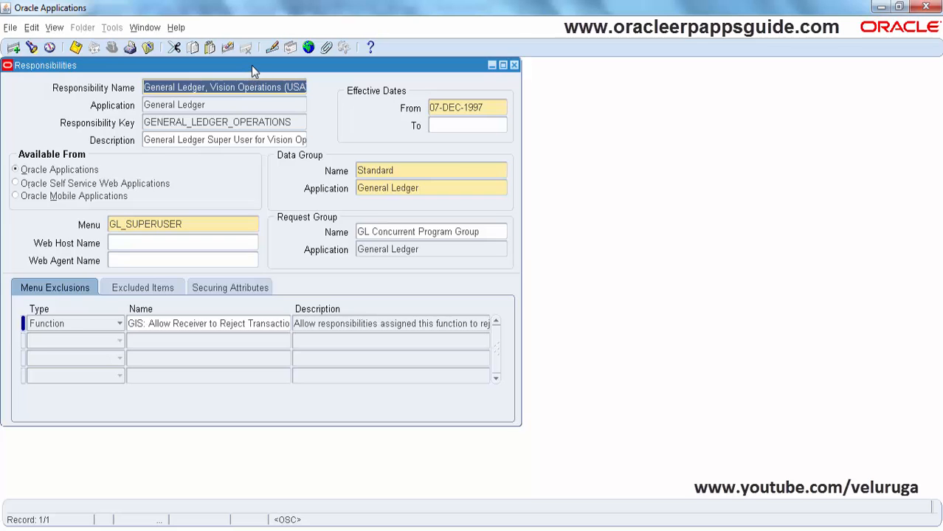
drag(251, 65, 507, 94)
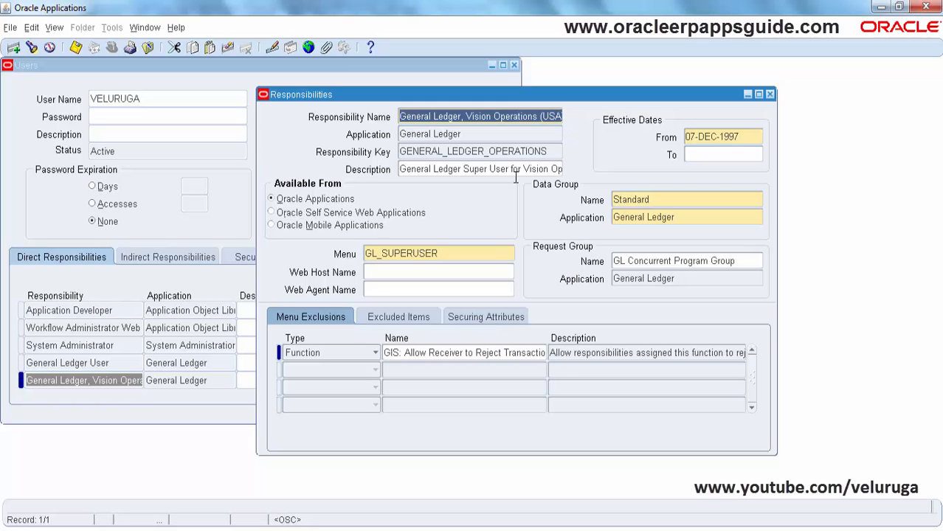
click(769, 94)
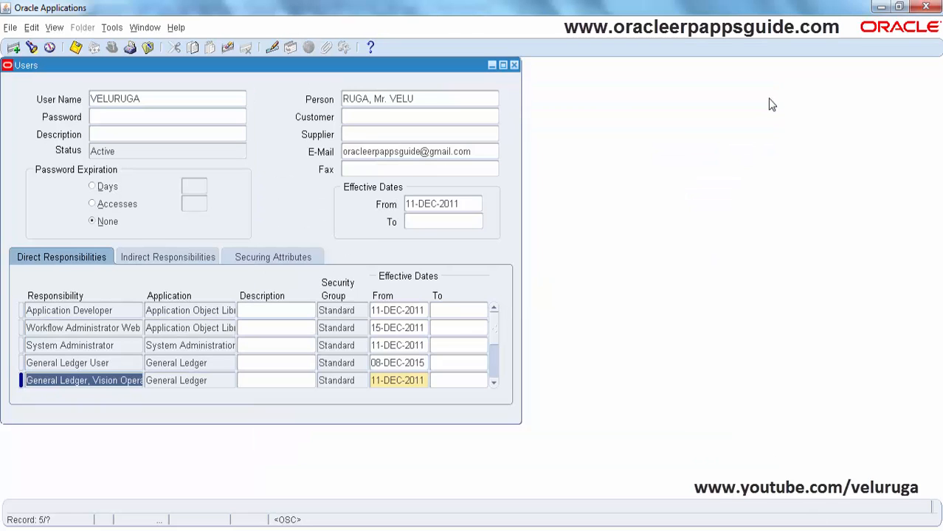
click(514, 66)
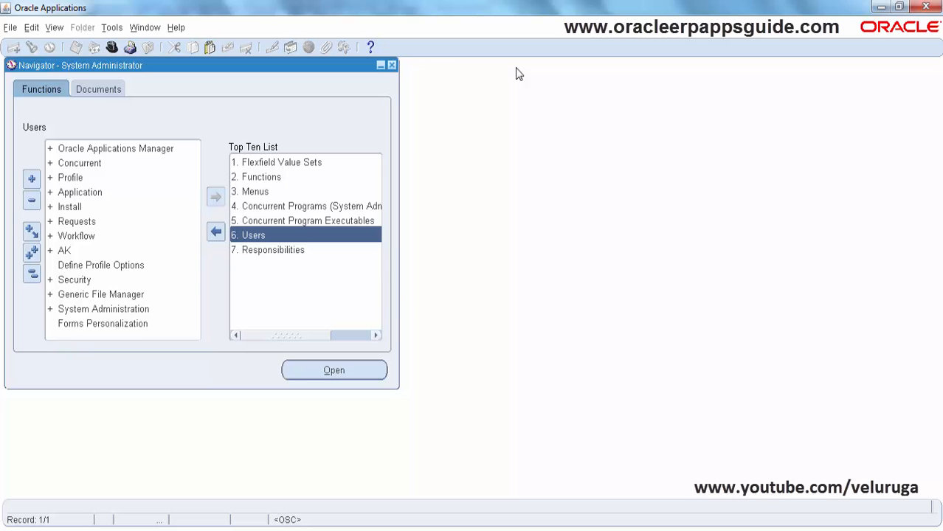